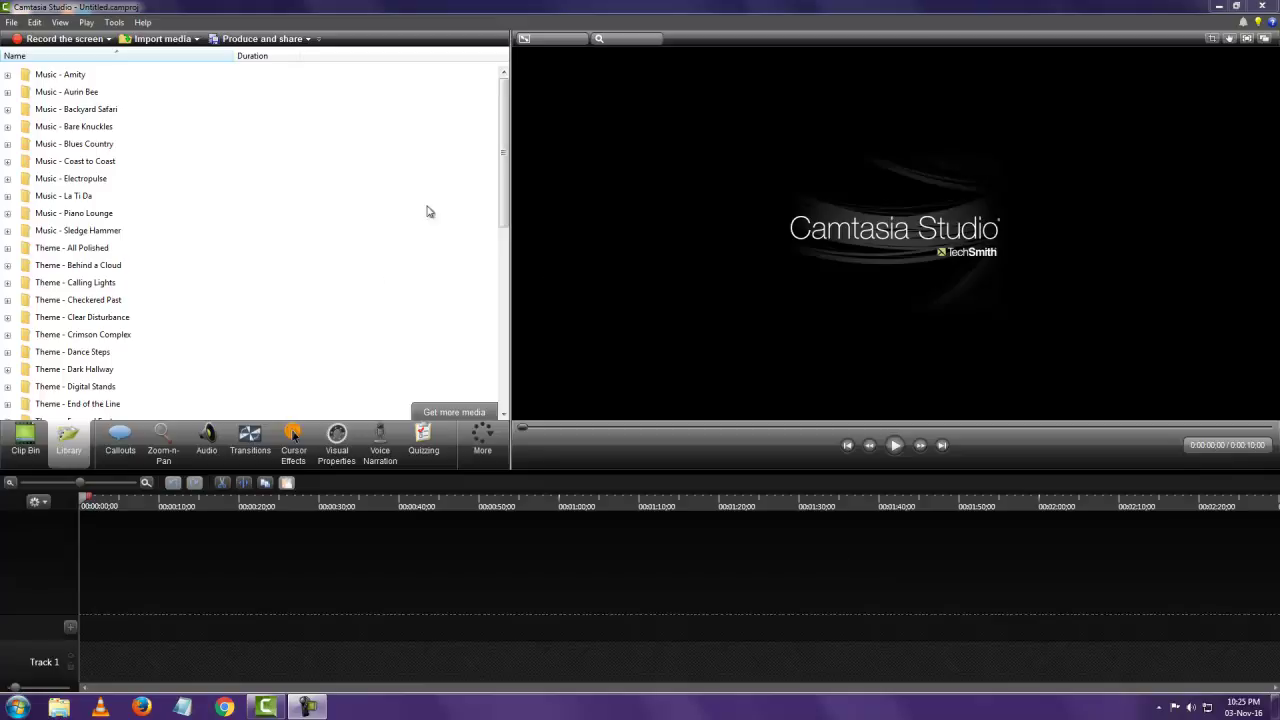
Add the Animated Title from the Exposed Features theme to the start of Track 1 and inspect its grouped contents.
left_click_drag(503, 200, 497, 312)
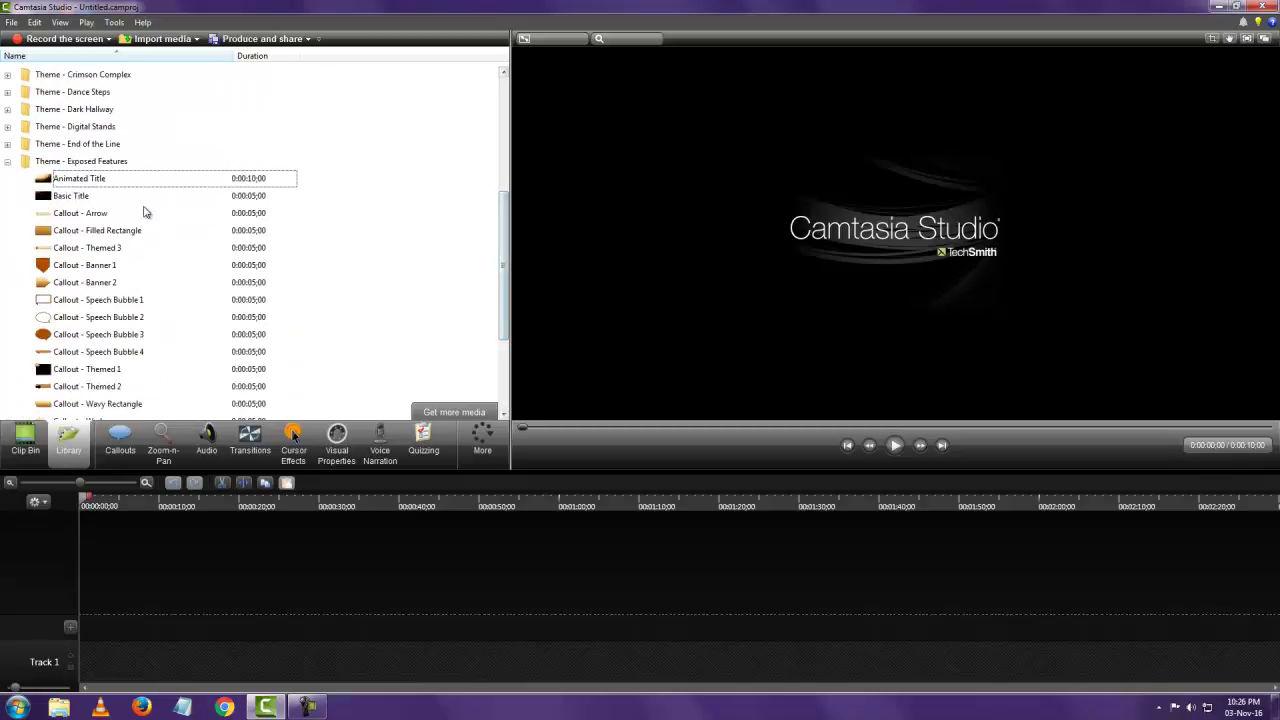
right_click(80, 182)
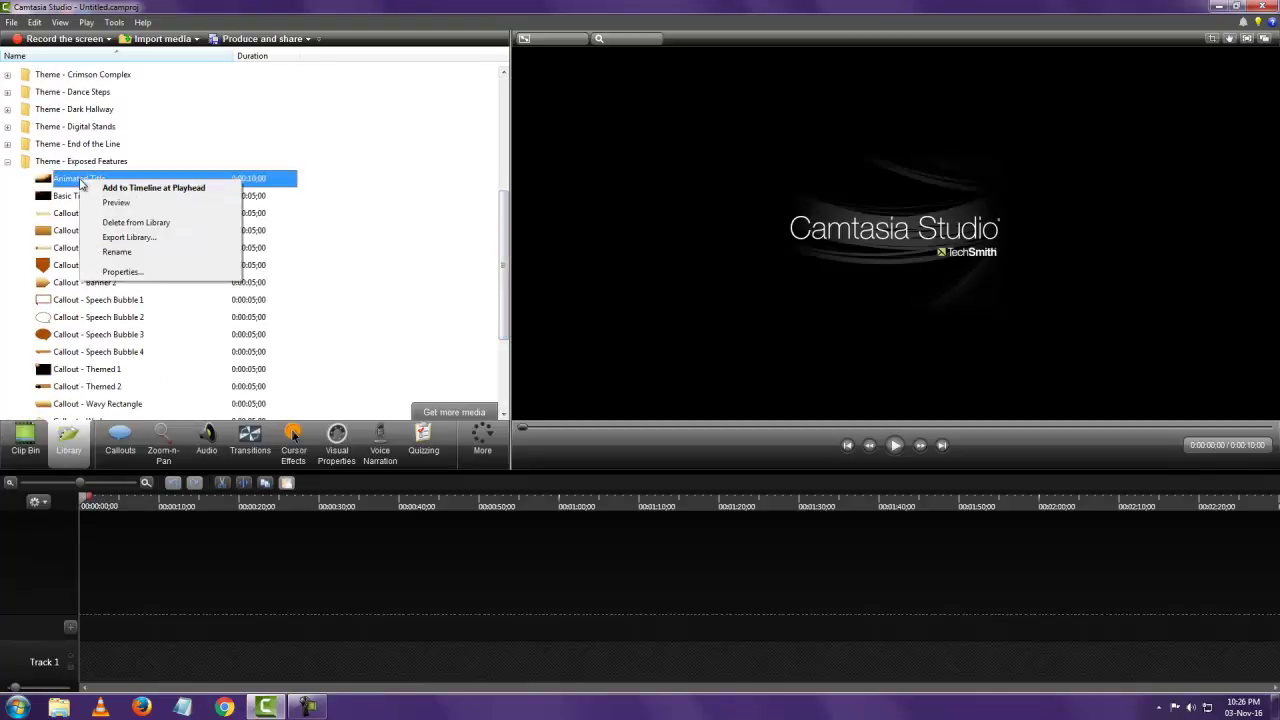
left_click(140, 188)
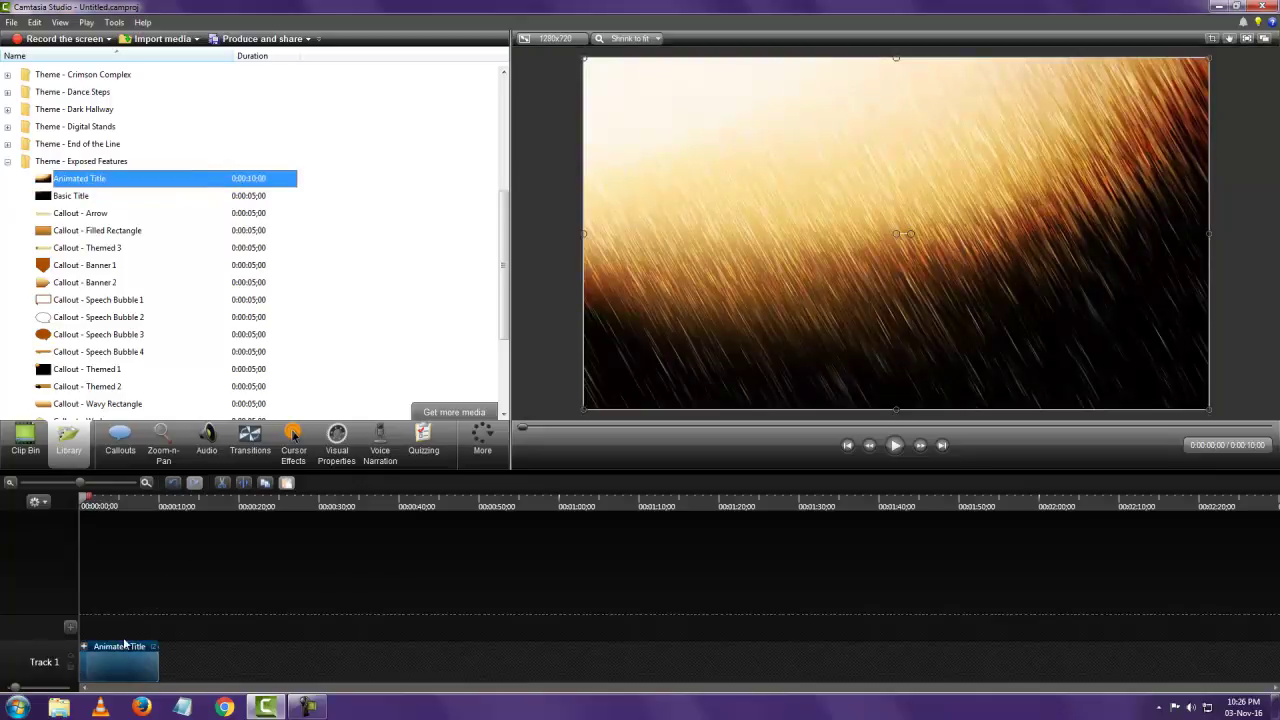
left_click(84, 647)
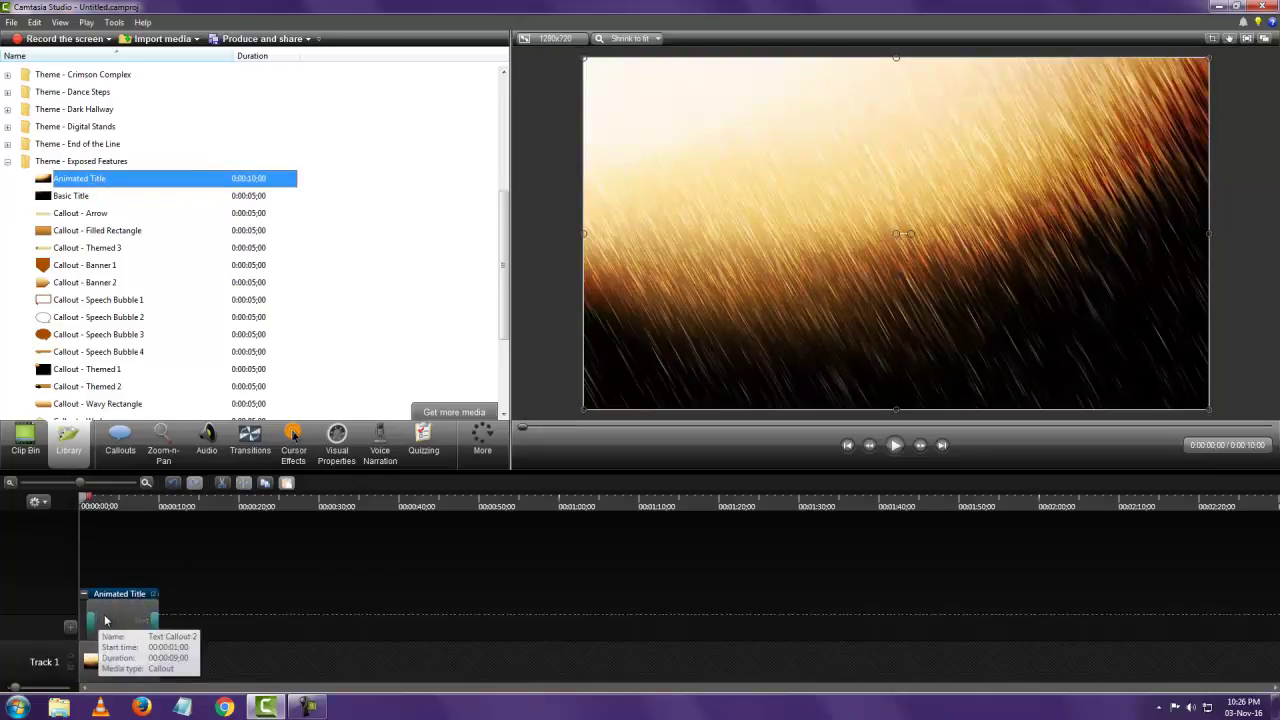
left_click(84, 594)
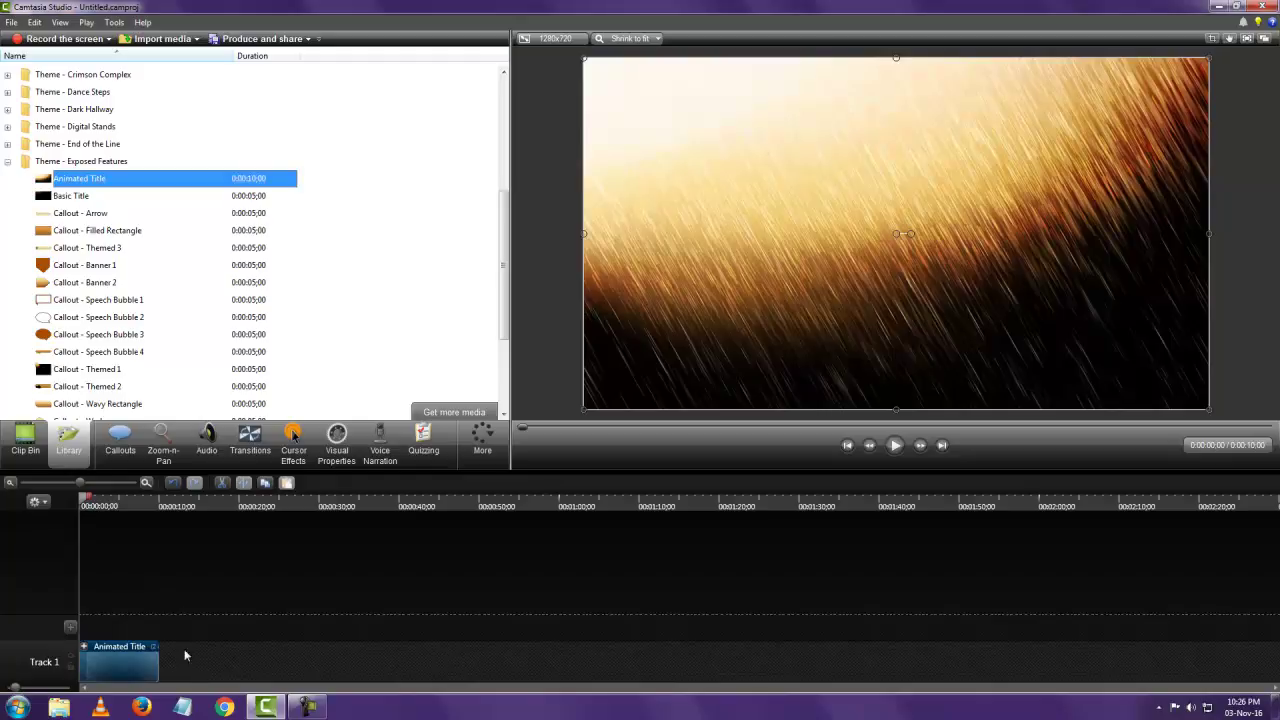
Place three more copies of the Animated Title end to end on Track 1, starting at 10, 20 and 30 seconds.
mouse_move(86, 492)
left_mouse_down()
mouse_move(137, 503)
mouse_move(66, 504)
left_mouse_up()
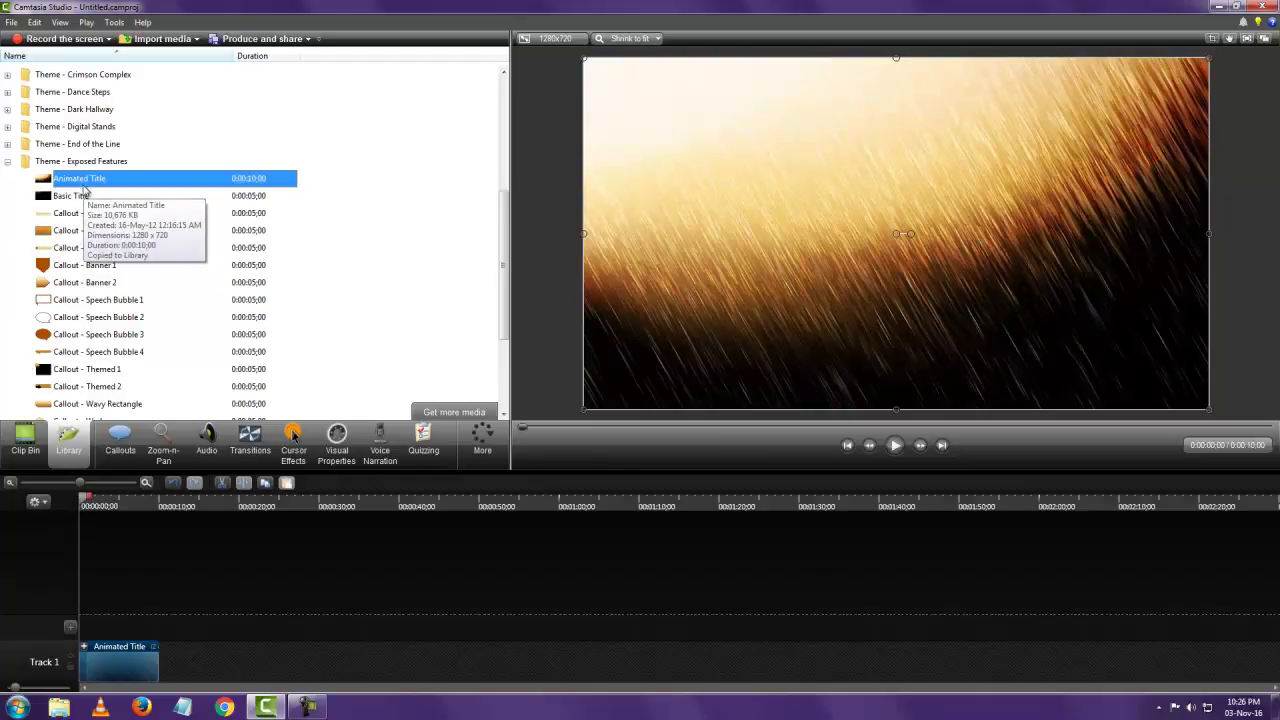
left_click_drag(86, 505, 170, 505)
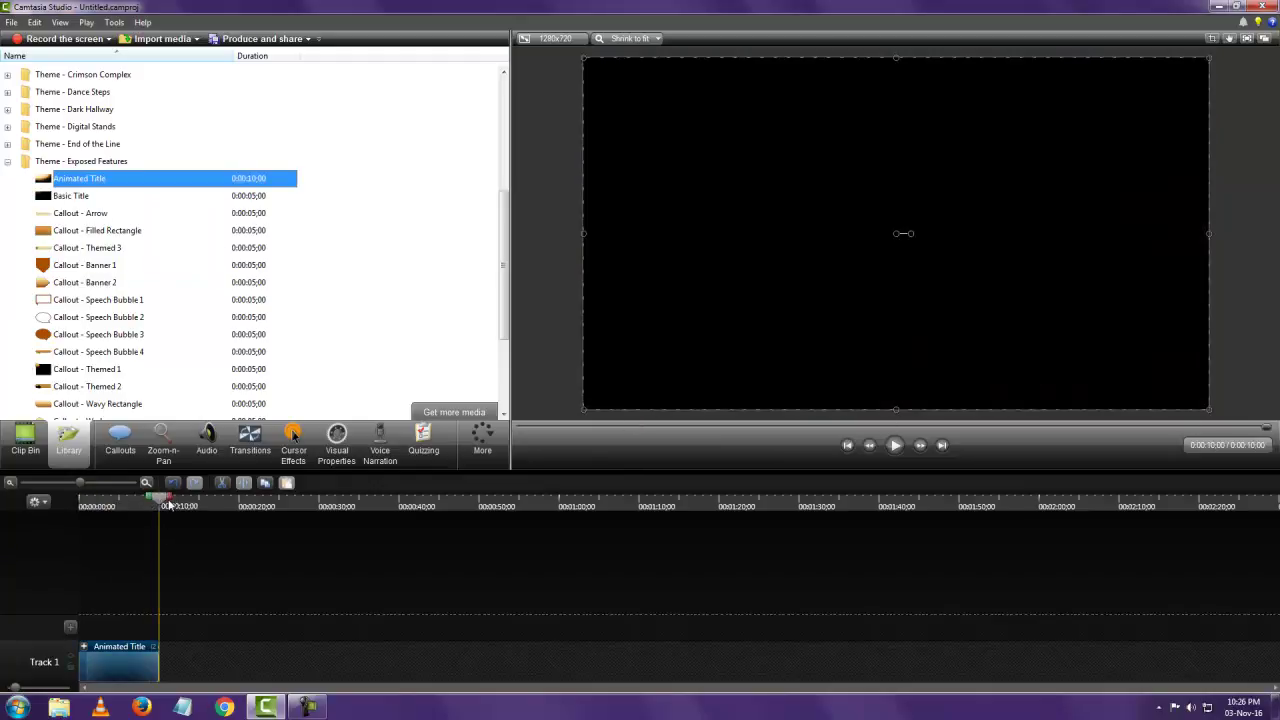
right_click(117, 180)
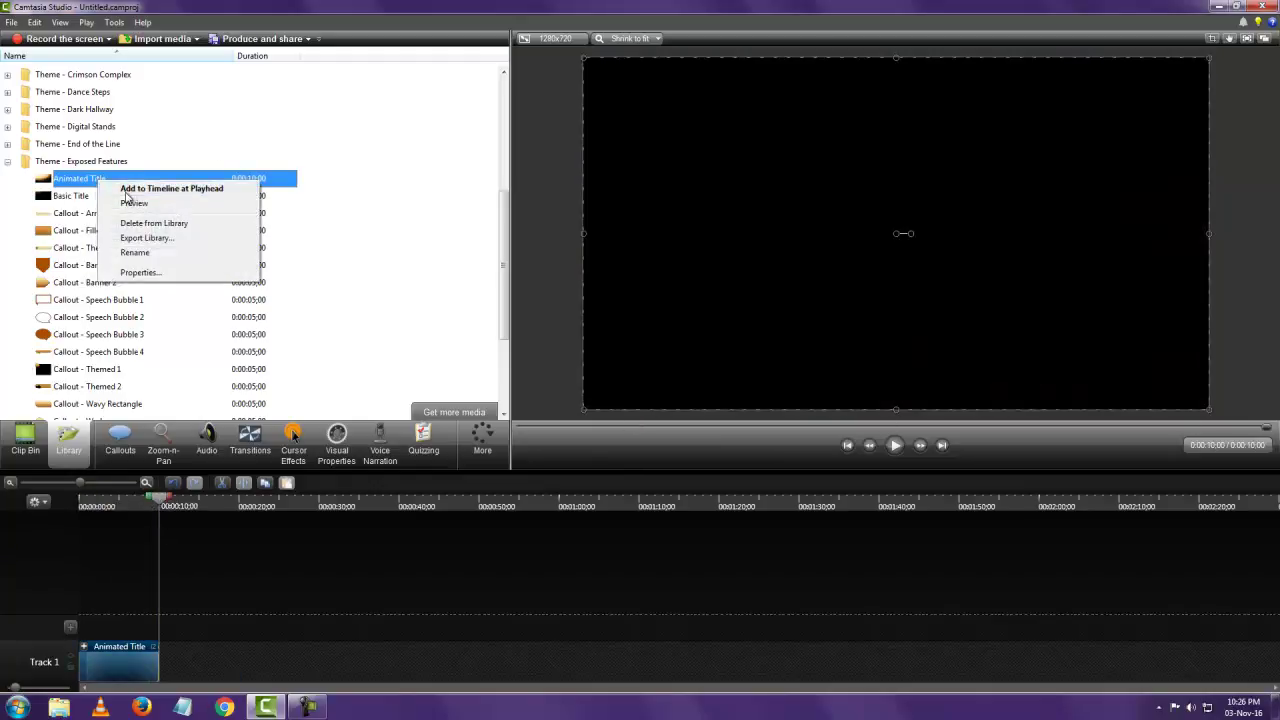
left_click(126, 190)
left_click_drag(176, 505, 244, 514)
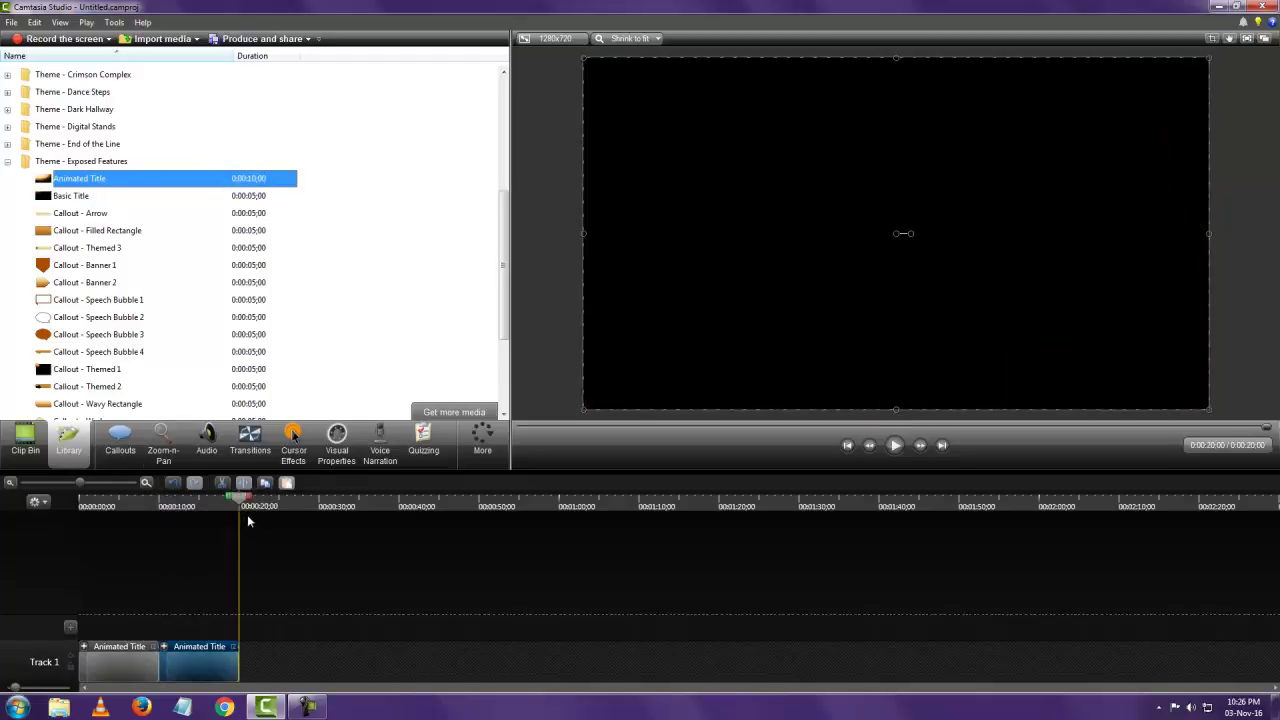
right_click(98, 184)
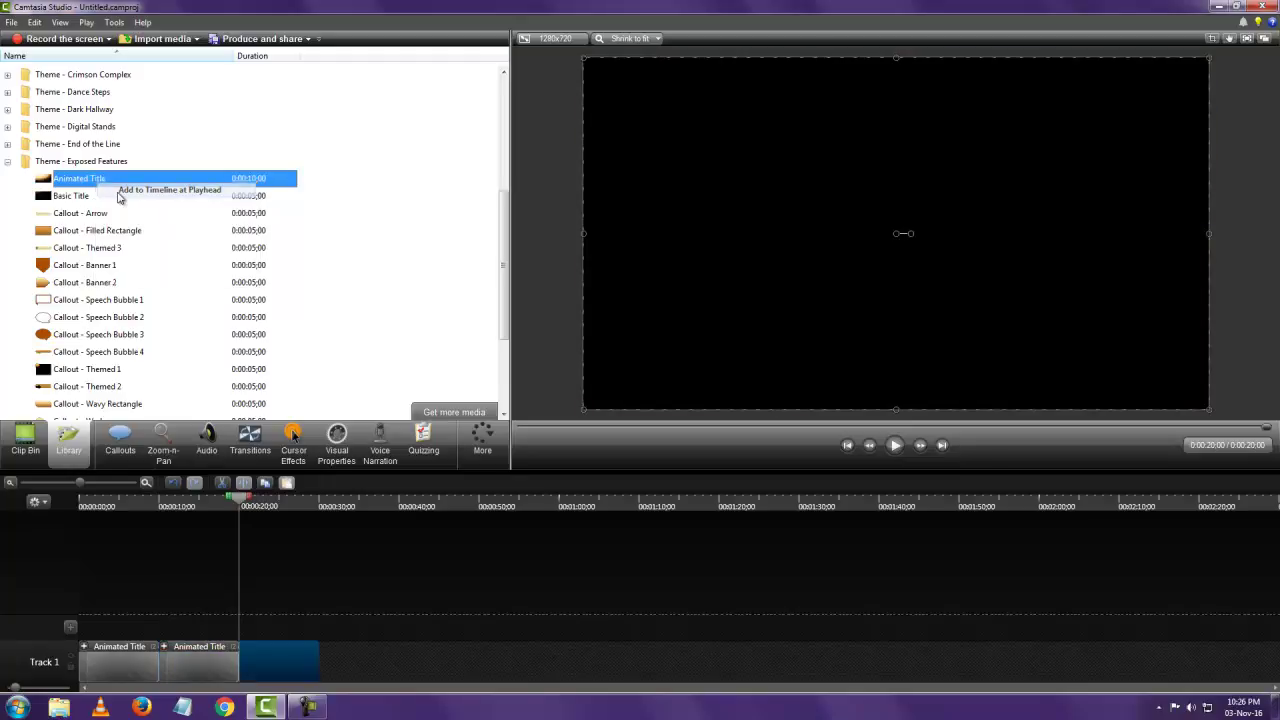
left_click(118, 194)
left_click_drag(240, 498, 322, 530)
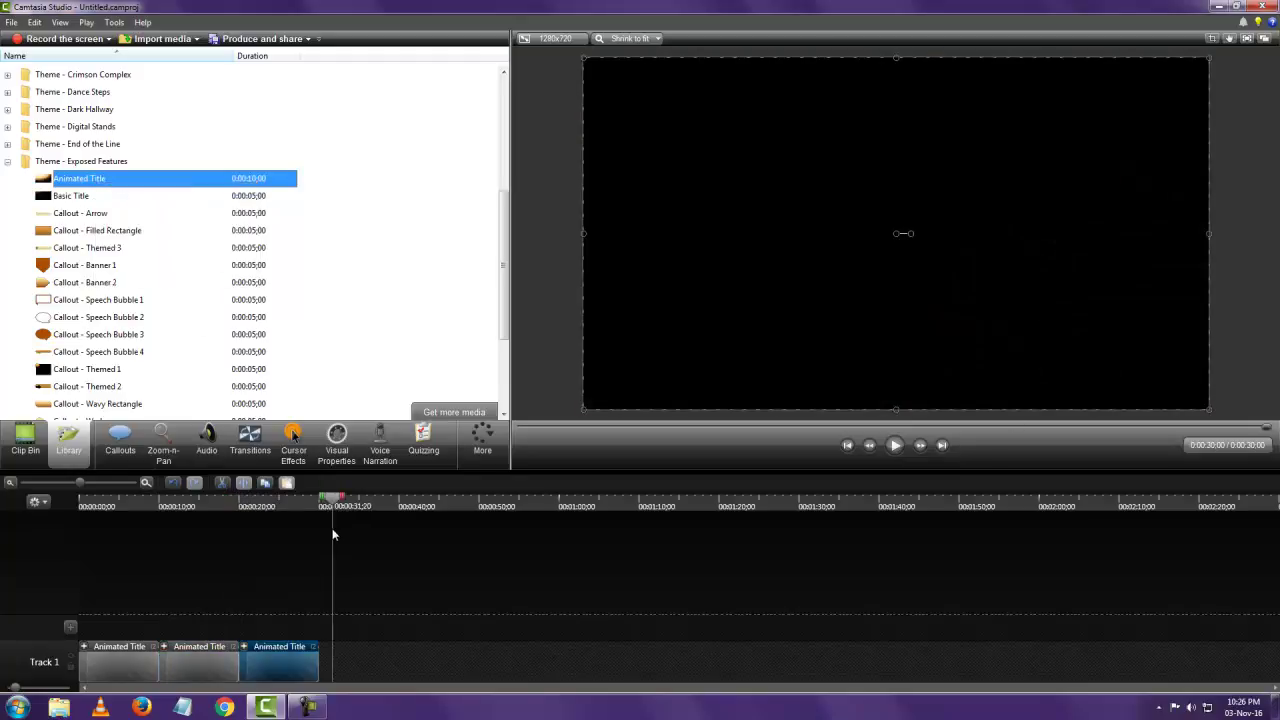
right_click(100, 180)
left_click(140, 192)
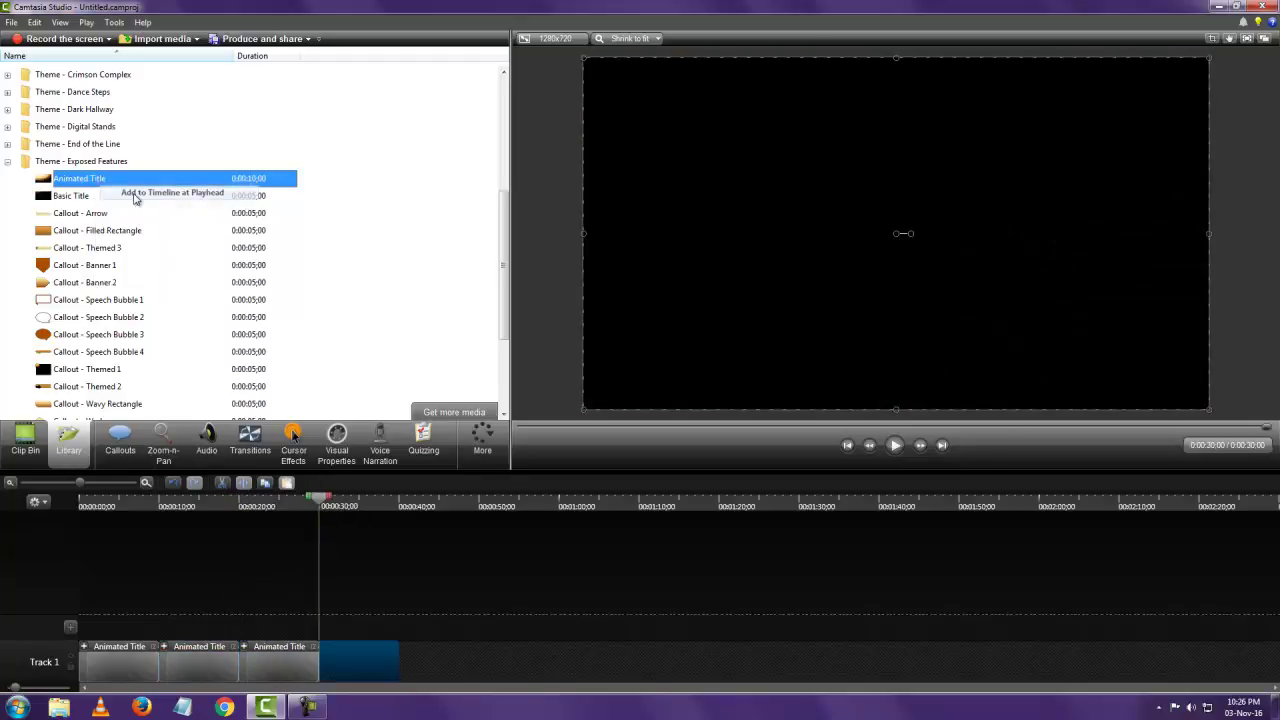
Add a timeline marker named Intro at the very start of the timeline.
left_click_drag(322, 500, 75, 547)
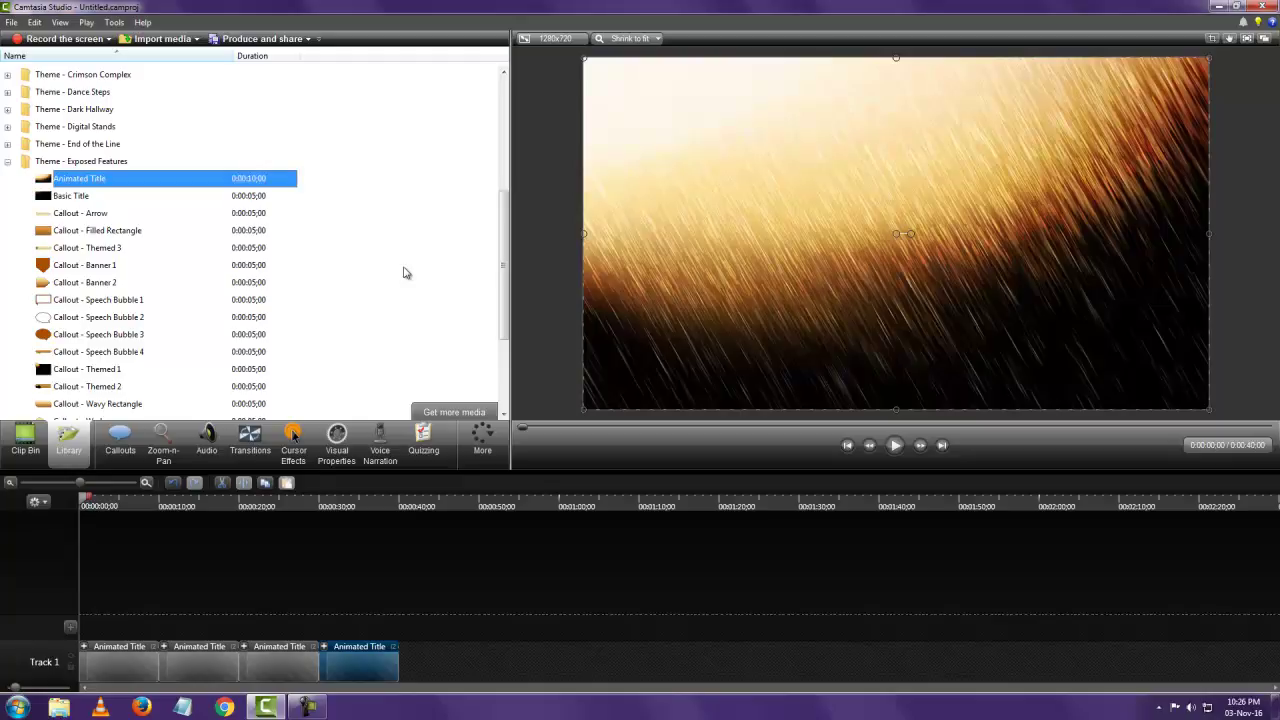
left_click_drag(589, 549, 93, 708)
left_click(502, 620)
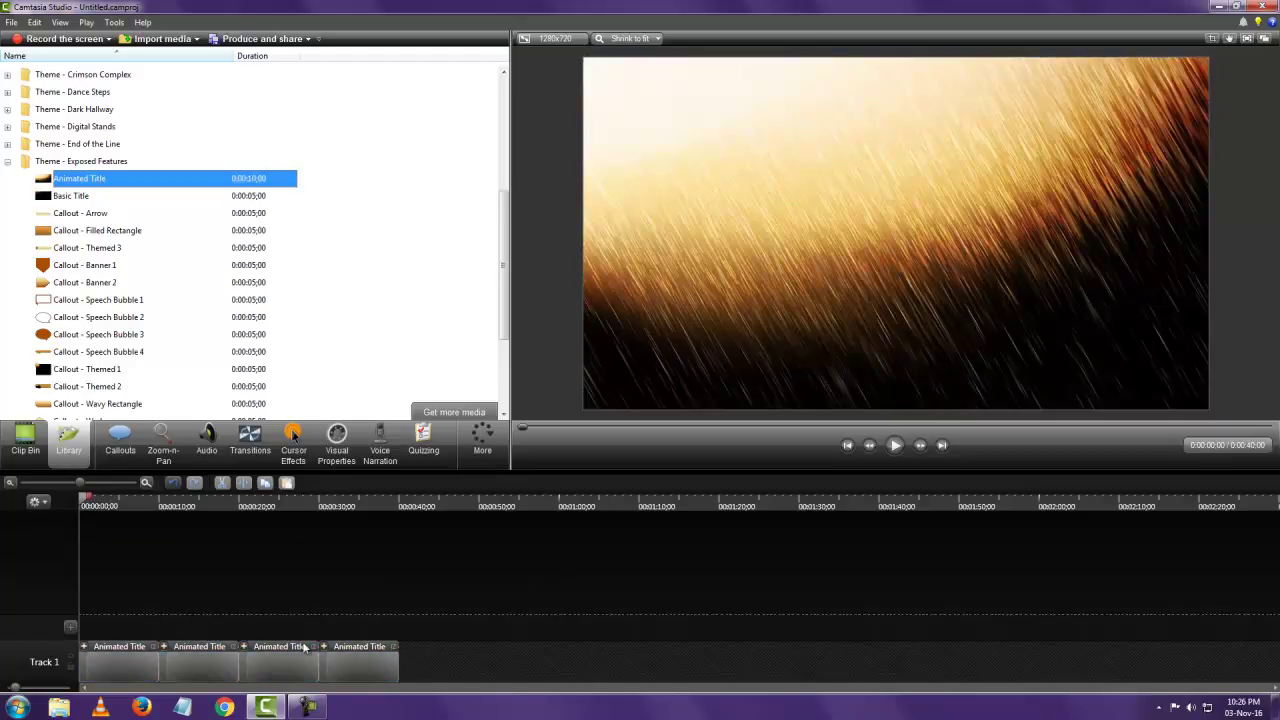
left_click_drag(510, 567, 489, 638)
left_click_drag(88, 502, 68, 546)
left_click(34, 22)
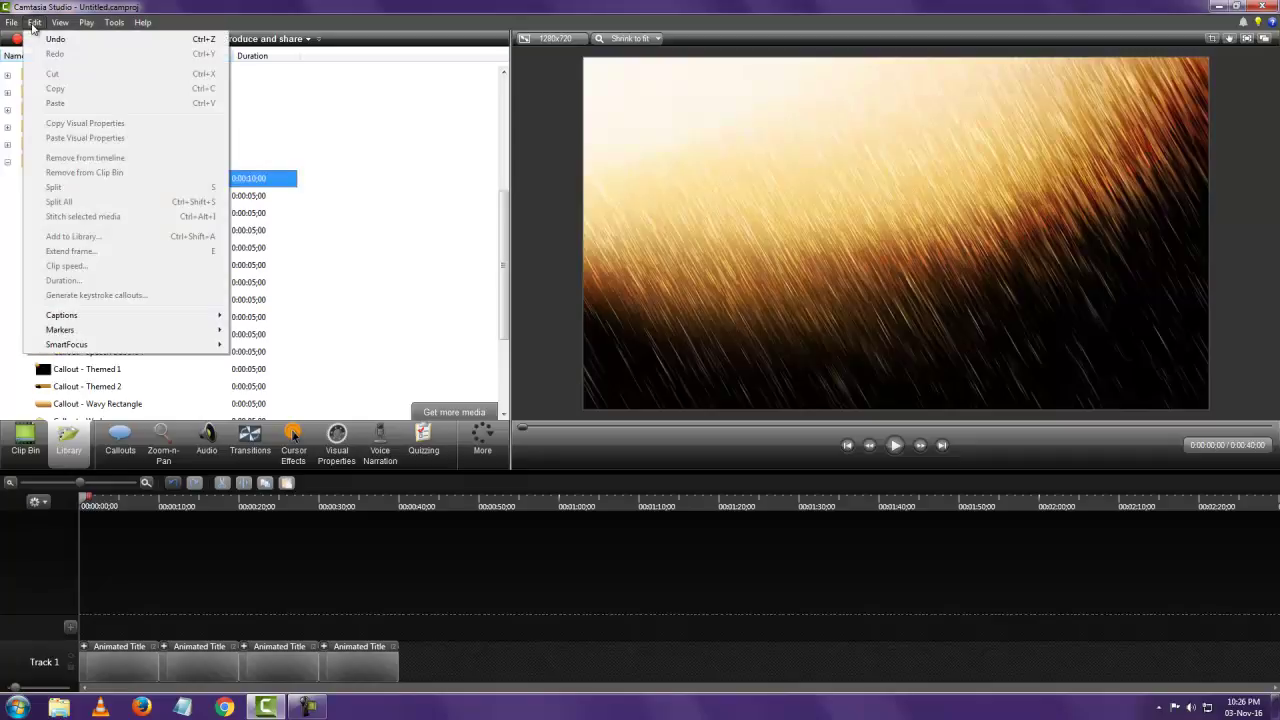
mouse_move(128, 330)
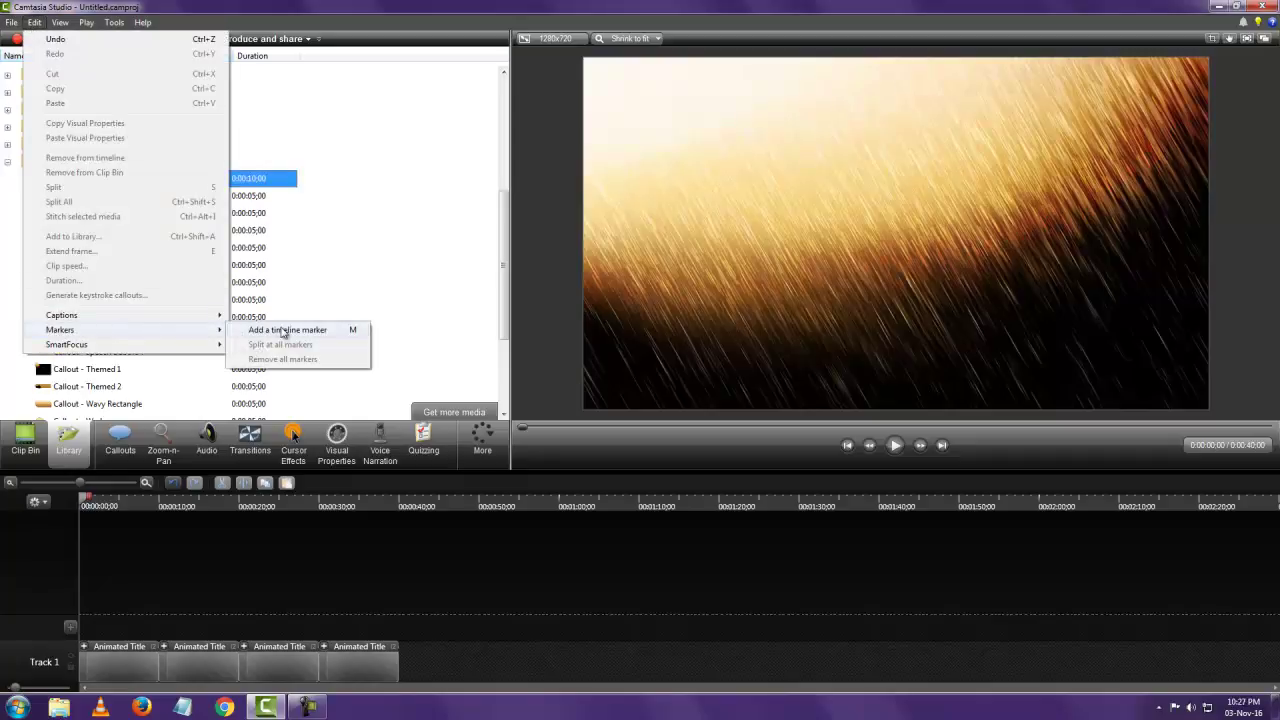
left_click(355, 331)
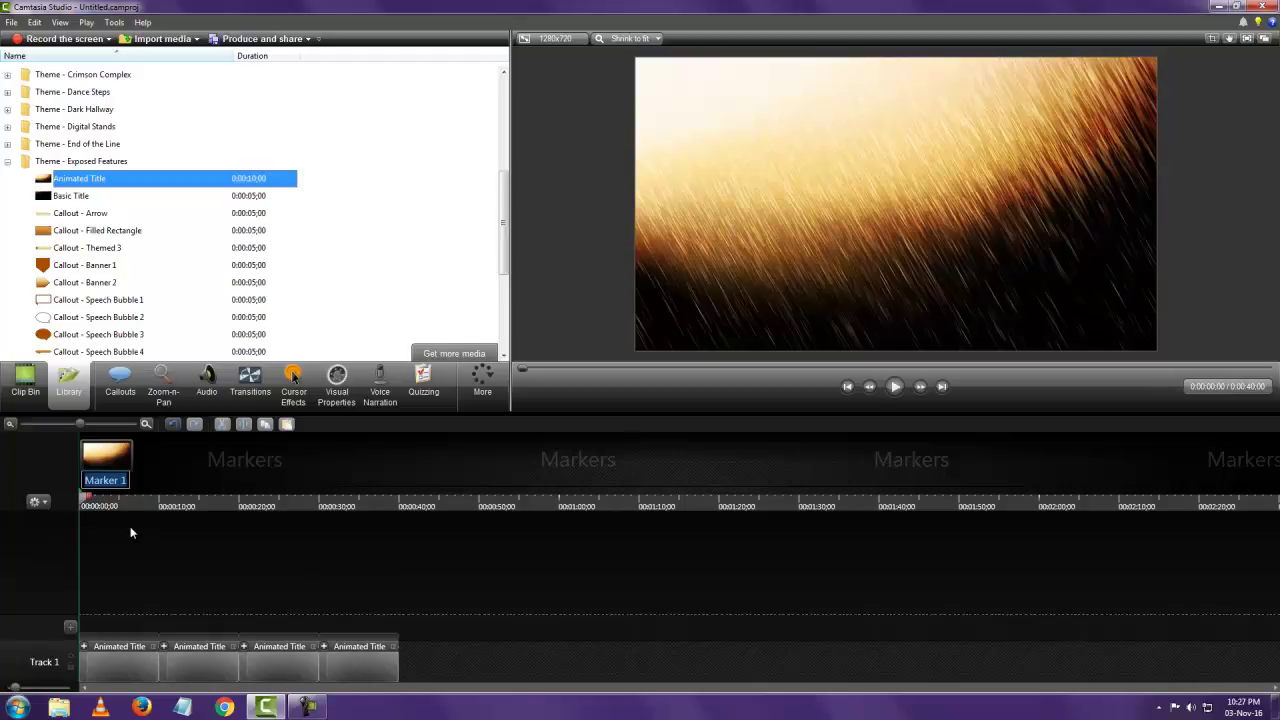
type("Intro")
key("Return")
Add a timeline marker named First at 10 seconds, where the second title clip begins.
left_click_drag(82, 502, 158, 504)
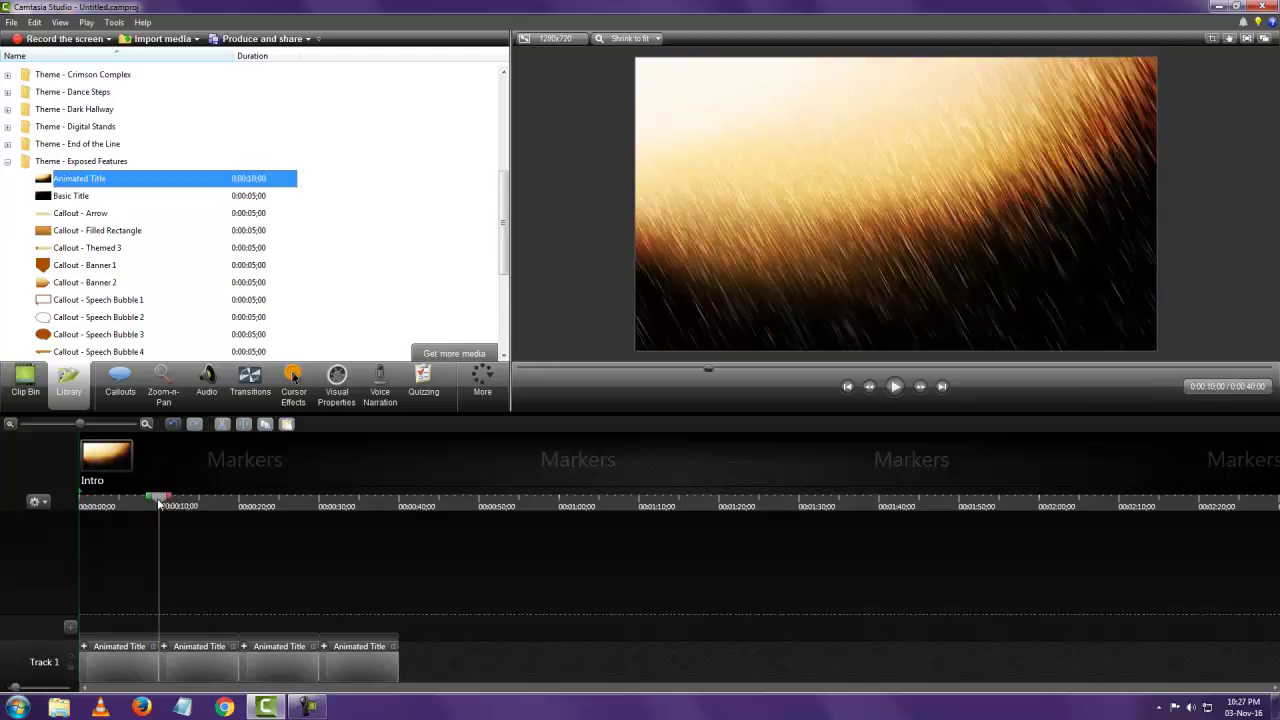
key("ctrl+m")
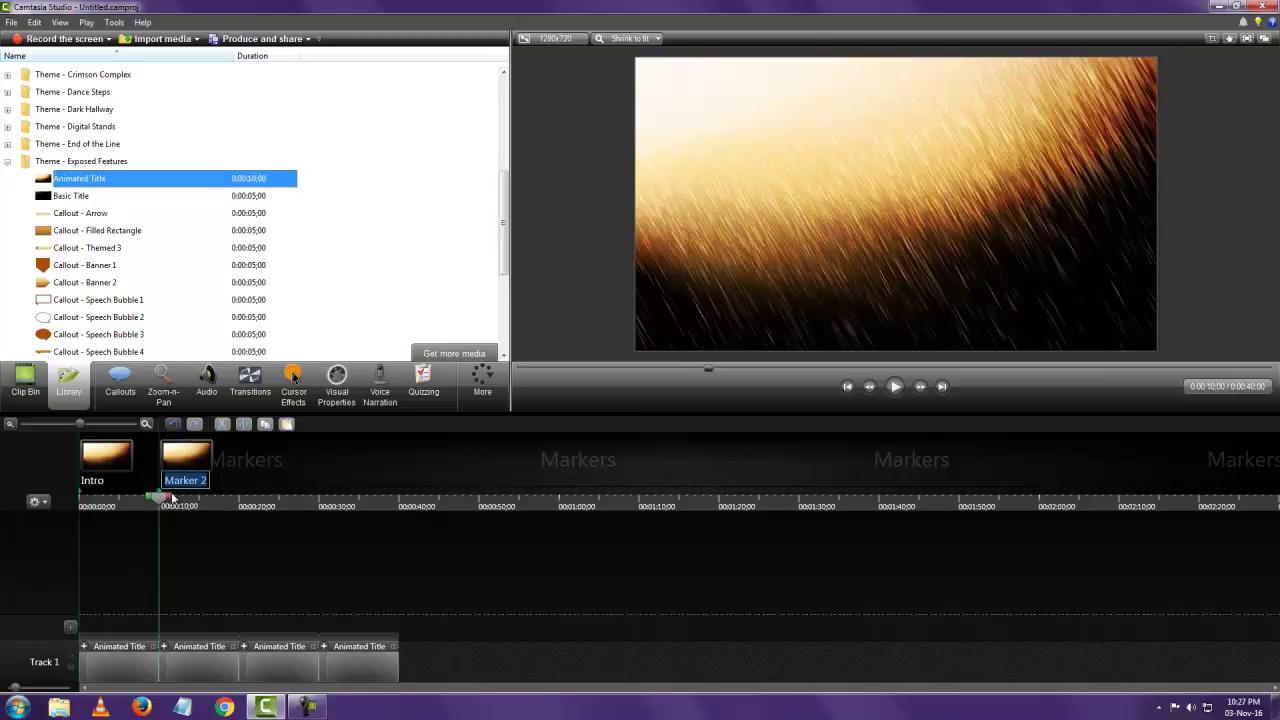
type("First")
Add a timeline marker named Middle at 20 seconds, where the third title clip begins.
left_click_drag(165, 501, 245, 505)
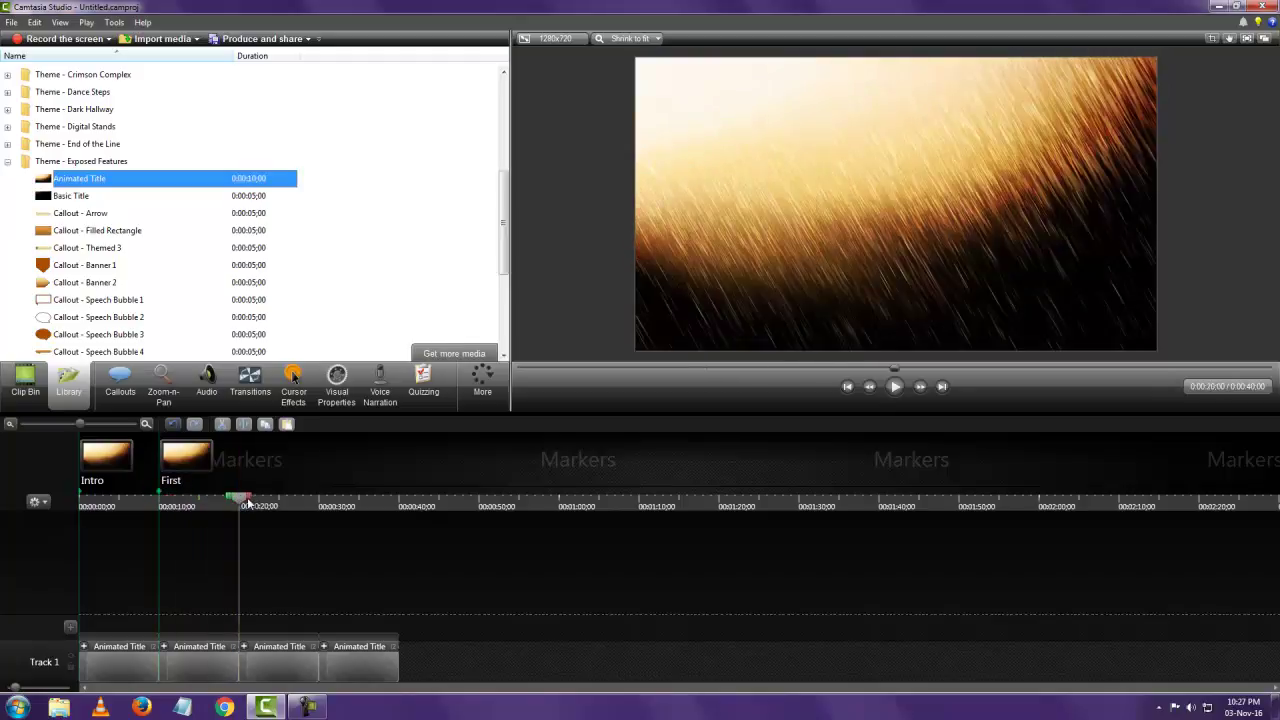
key("ctrl+m")
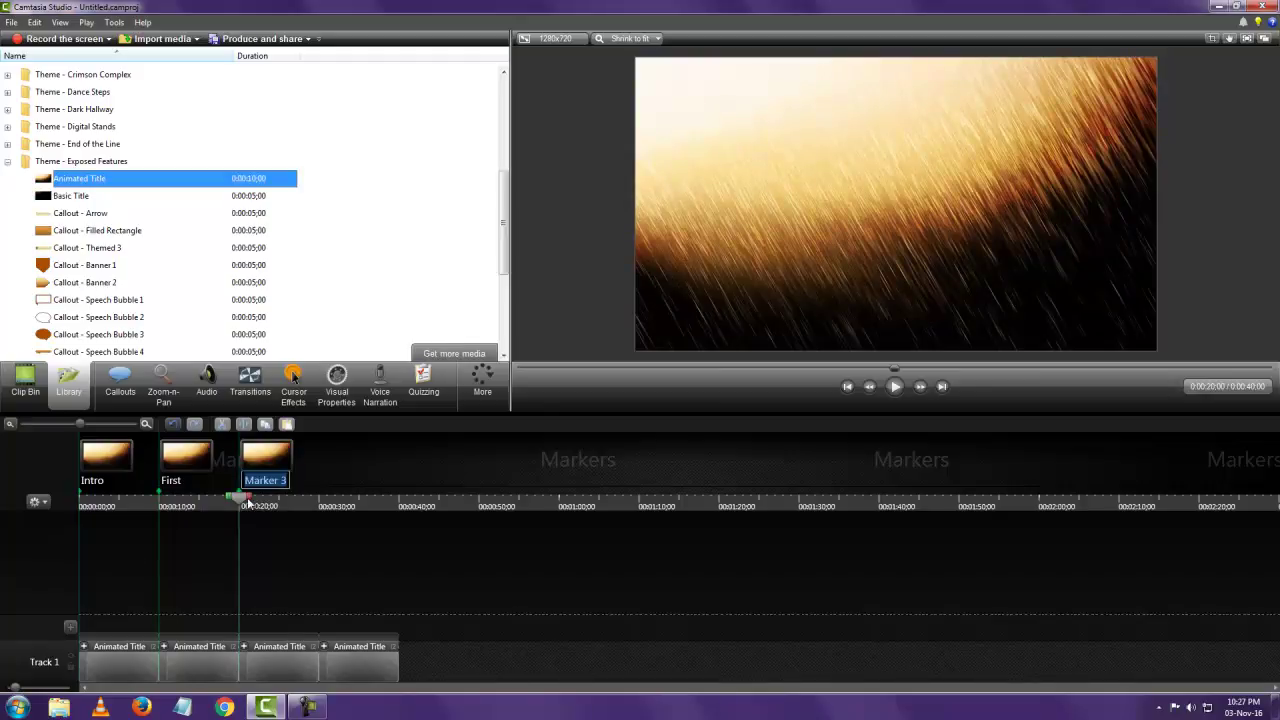
type("Middle")
key("Return")
Add a timeline marker named End at 30 seconds, where the fourth title clip begins.
left_click(320, 507)
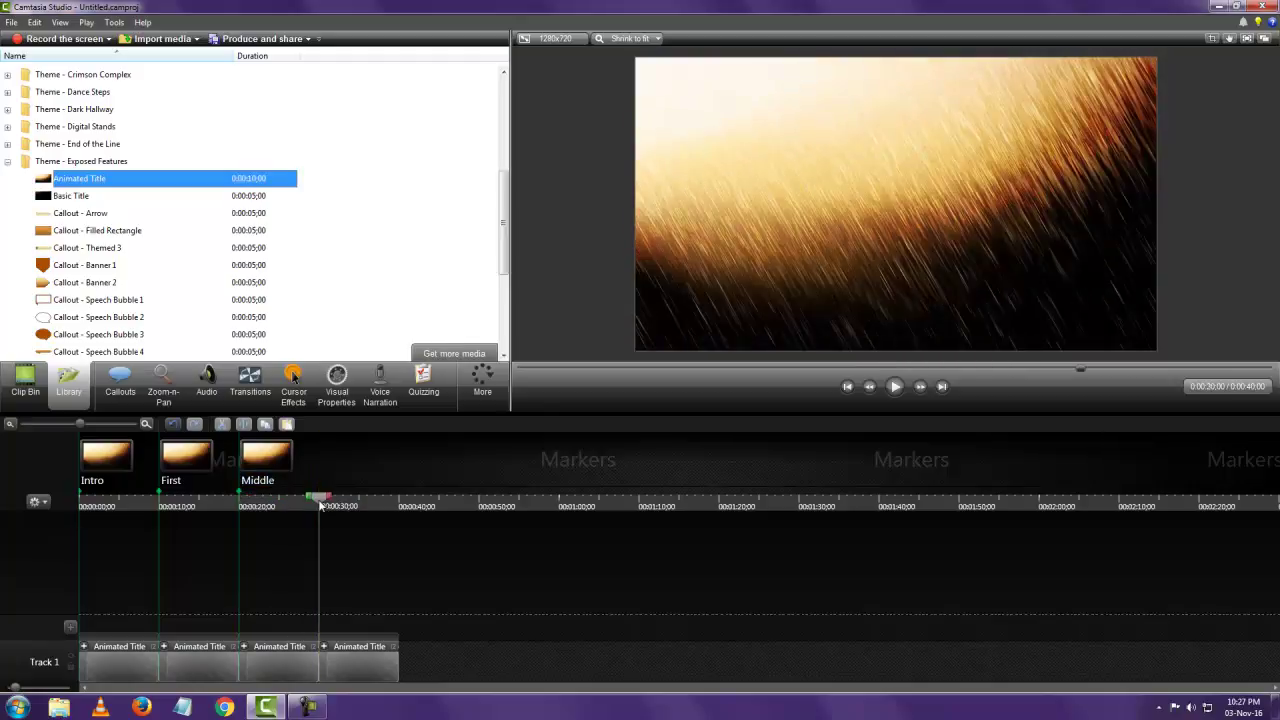
key("ctrl+m")
type("End")
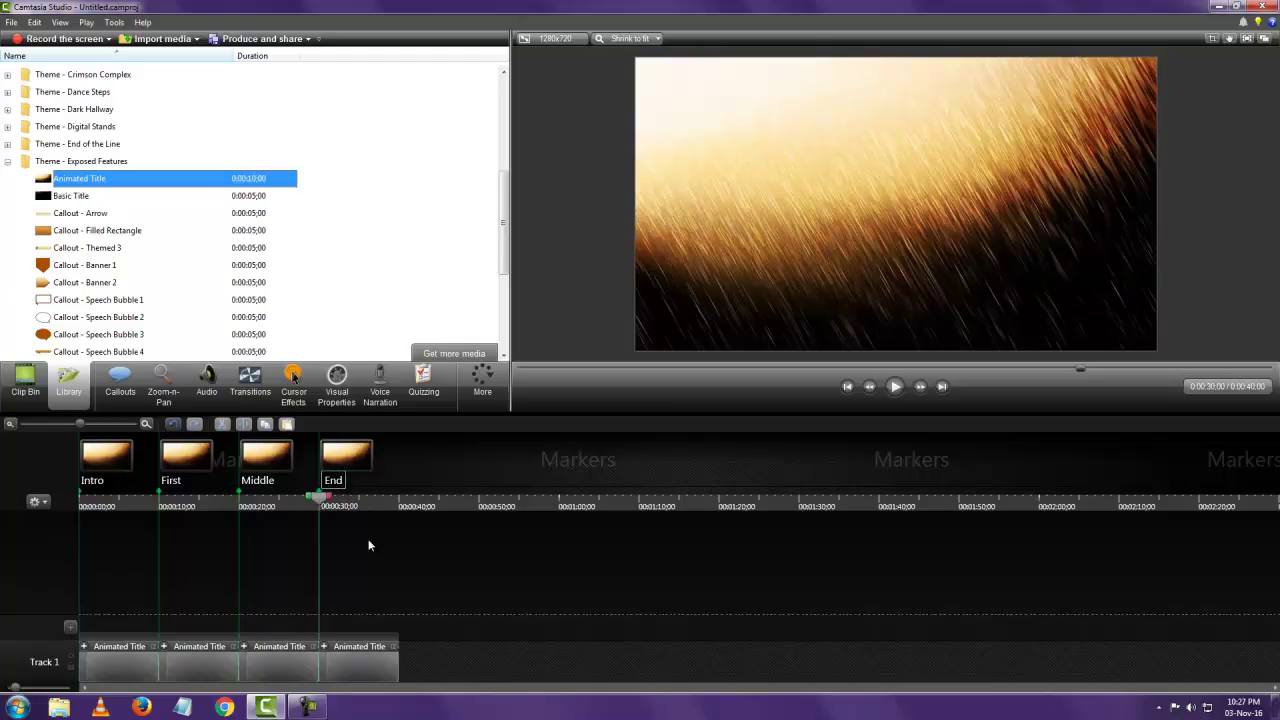
key("Return")
Insert a quiz at about 34 seconds, within the fourth title clip, and name it Example.
left_click_drag(320, 505, 354, 507)
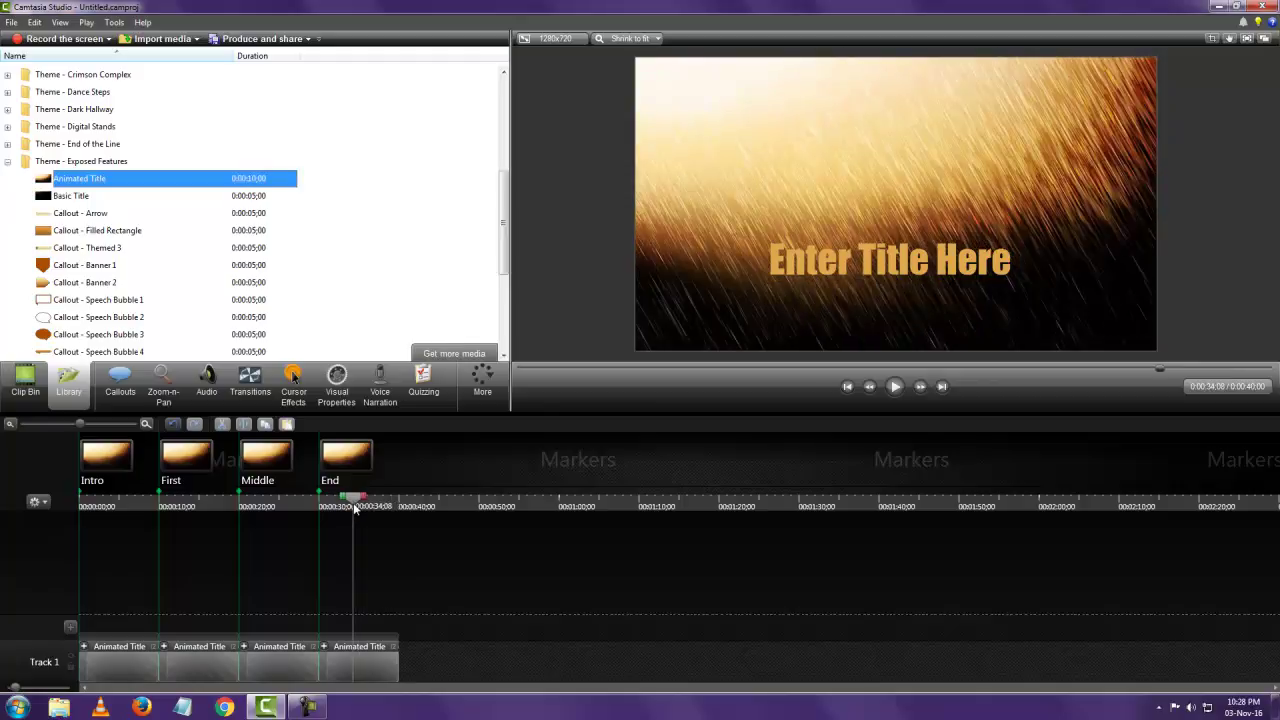
left_click(481, 386)
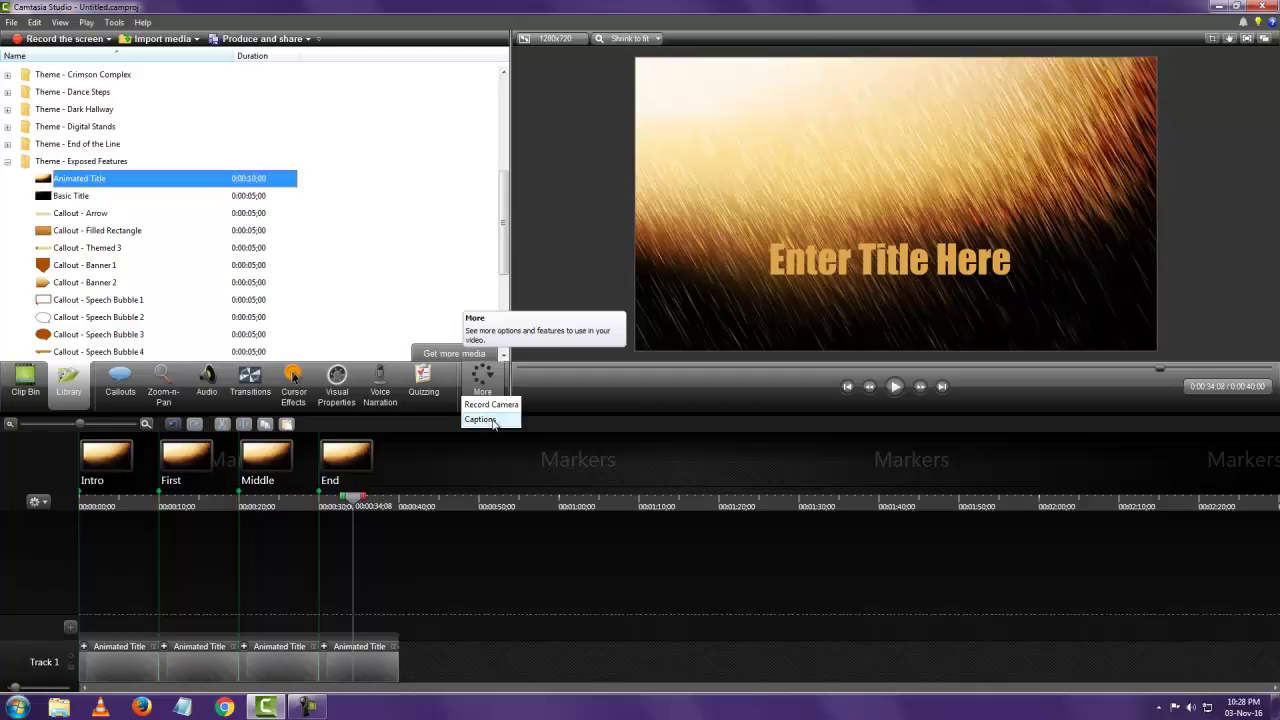
left_click(424, 391)
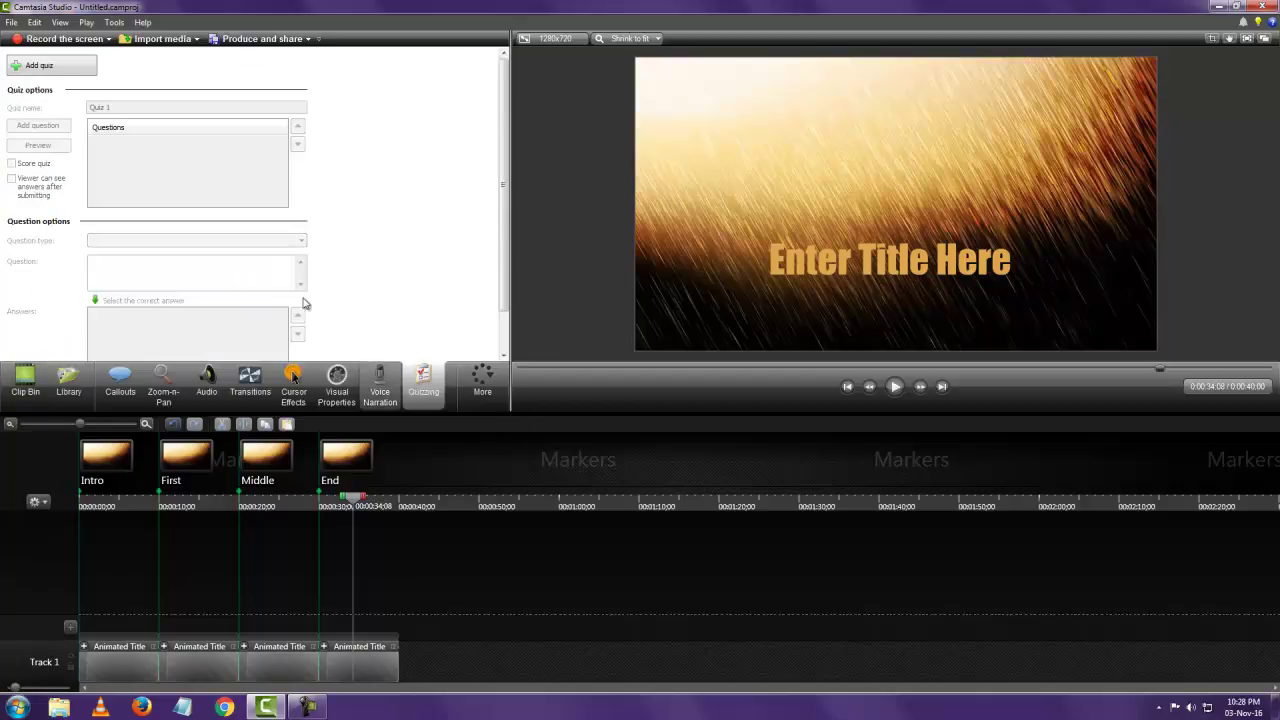
left_click(65, 70)
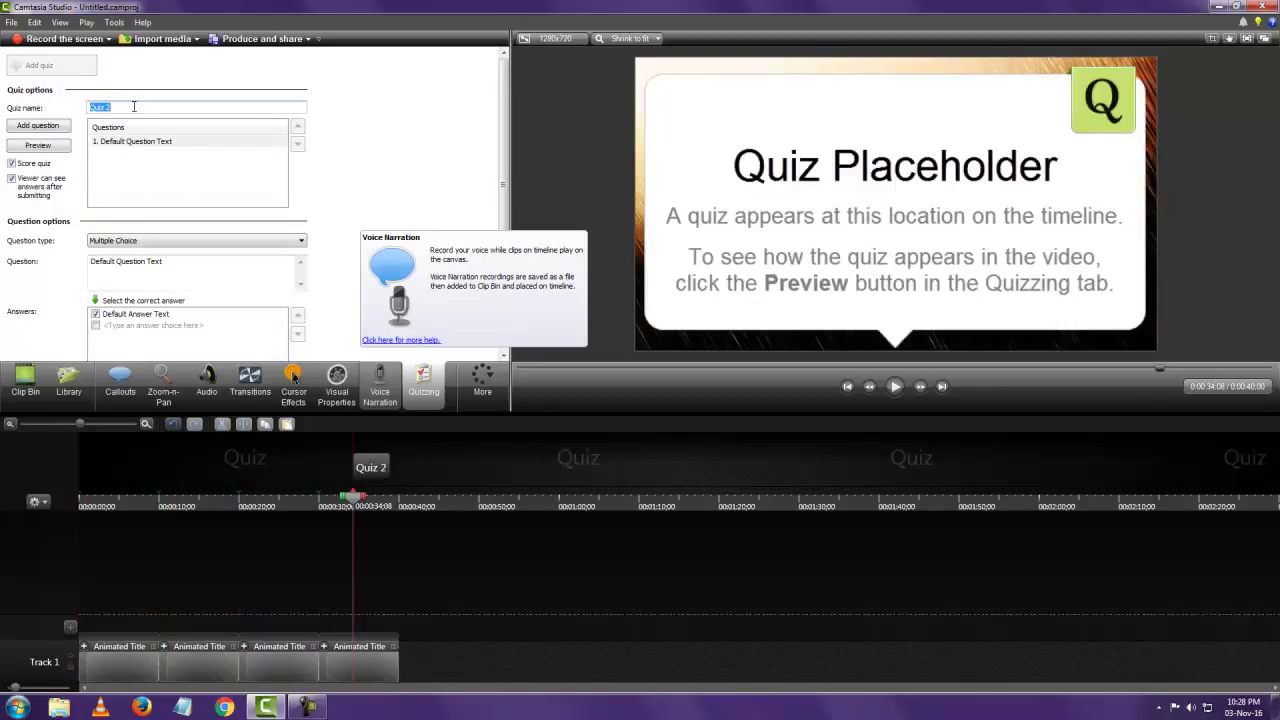
type("Example")
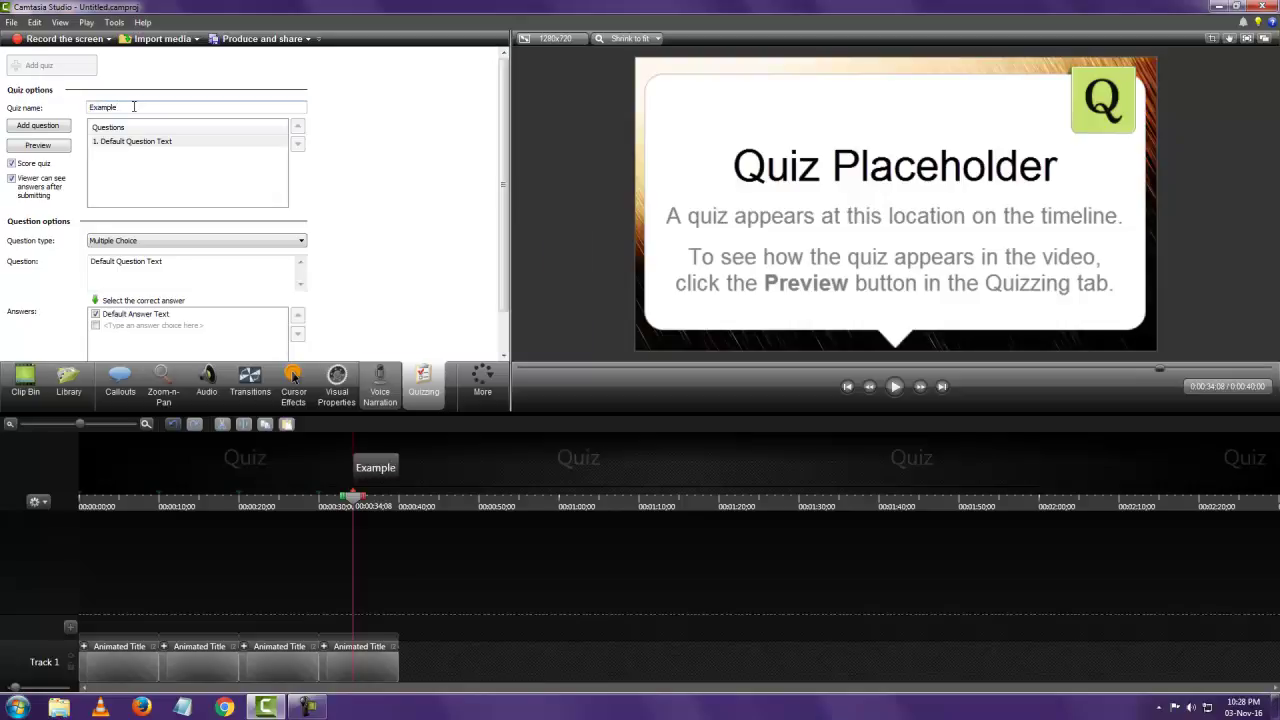
Replace the default text of the quiz's multiple-choice question with wording that begins "Is thi".
left_click(143, 180)
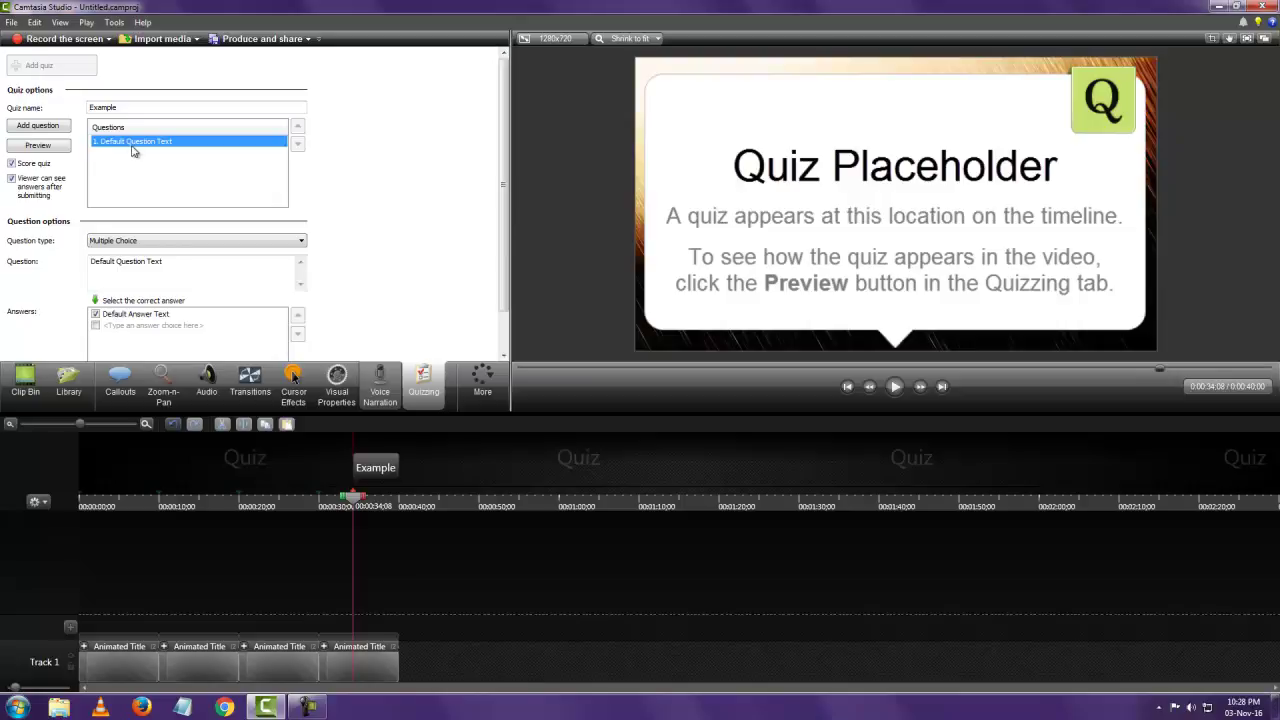
key("Tab")
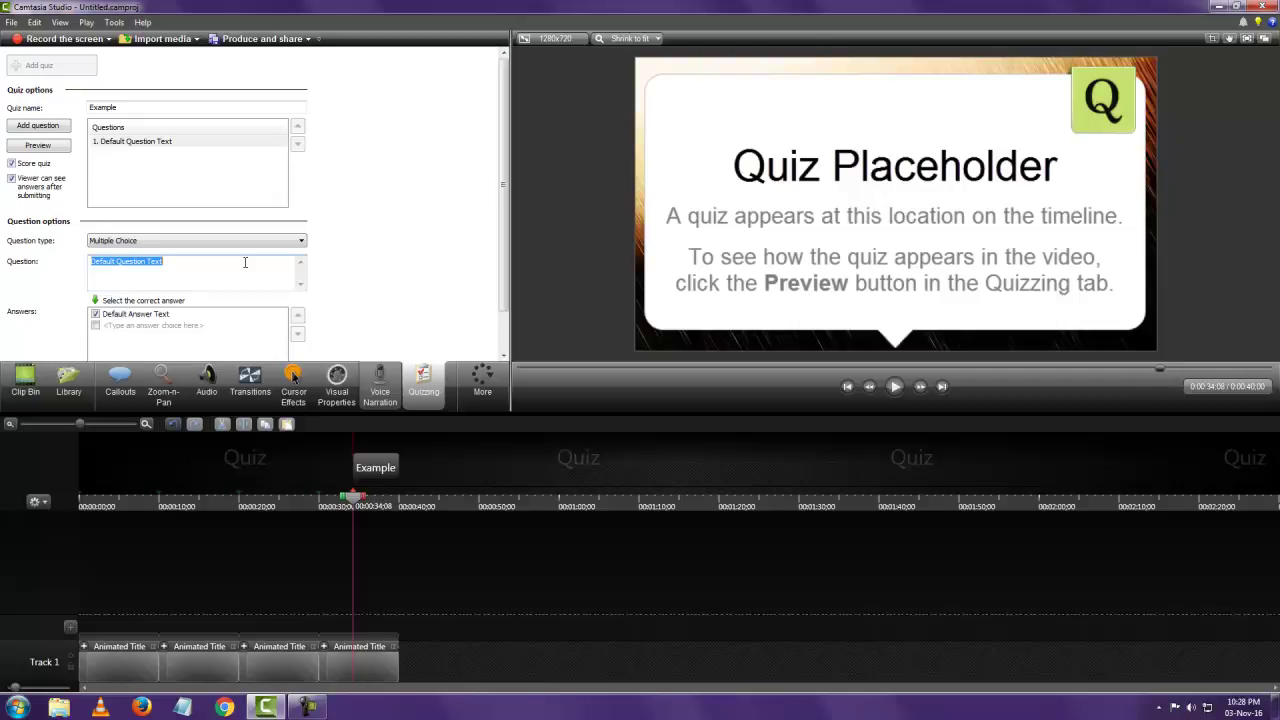
type("Is thi")
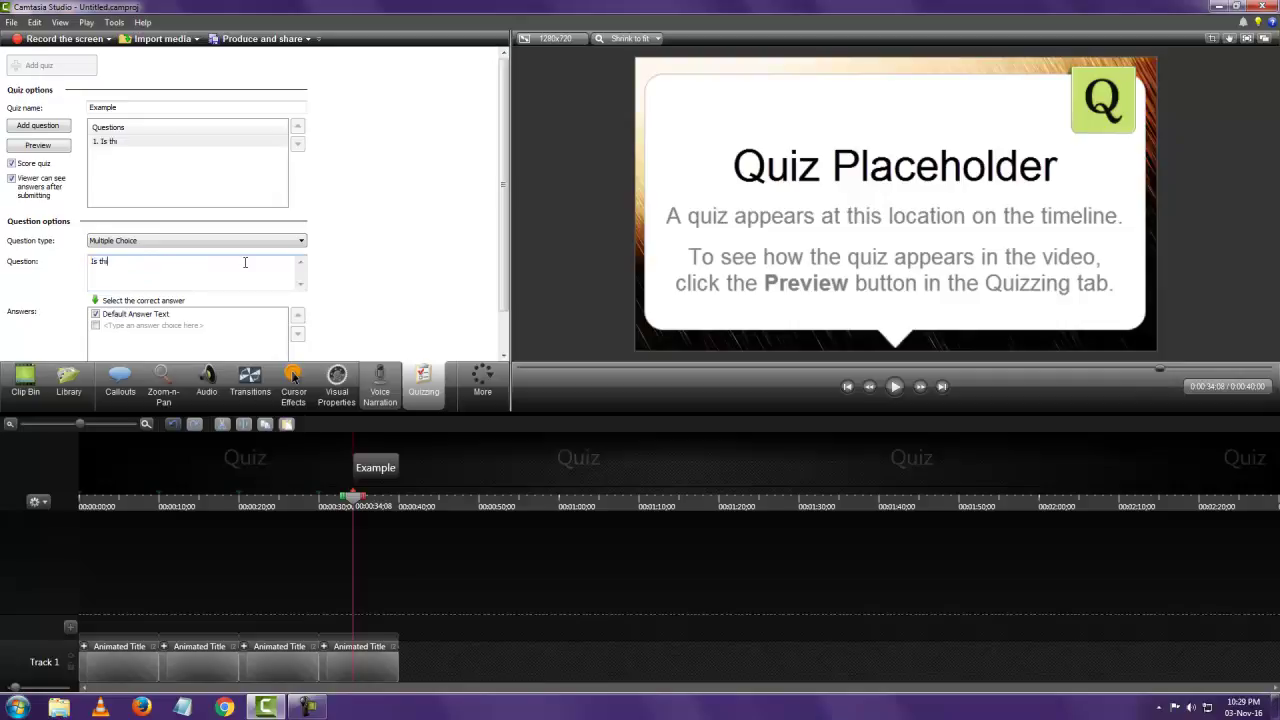
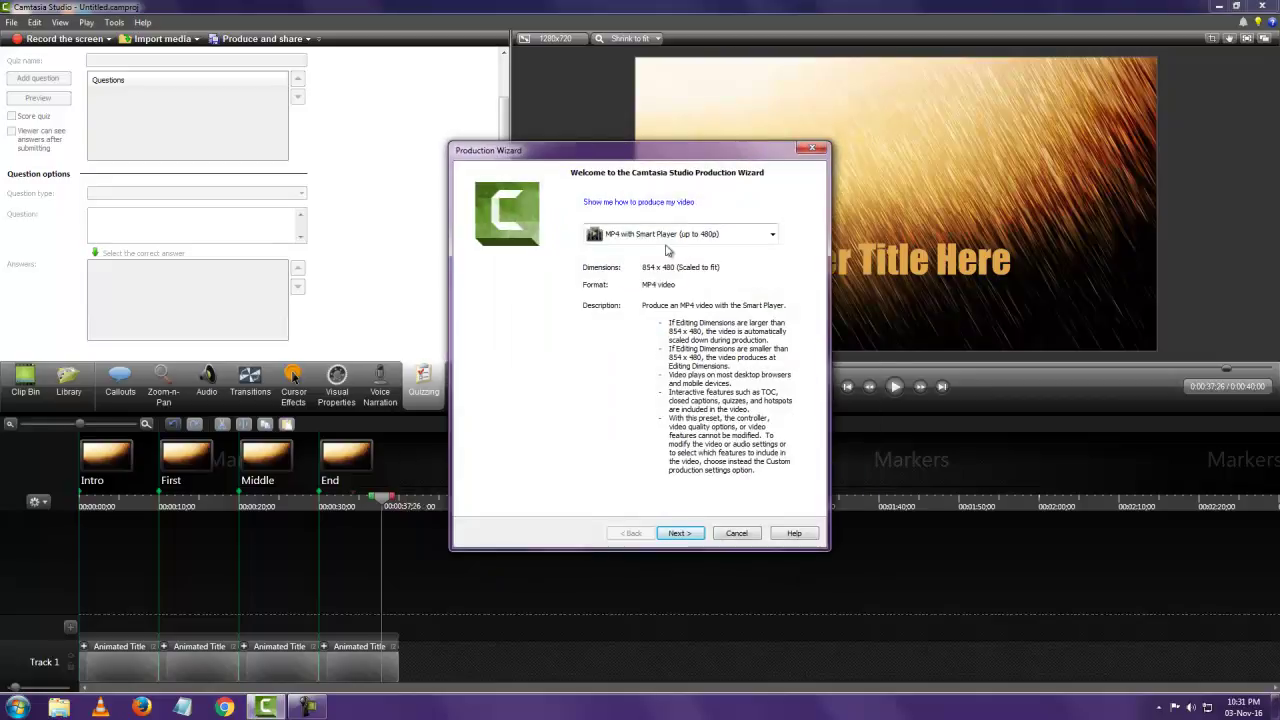
Choose custom production settings with the MP4 - Smart Player (Flash / HTML5) format and proceed to the Smart Player options.
left_click(670, 234)
left_click(670, 494)
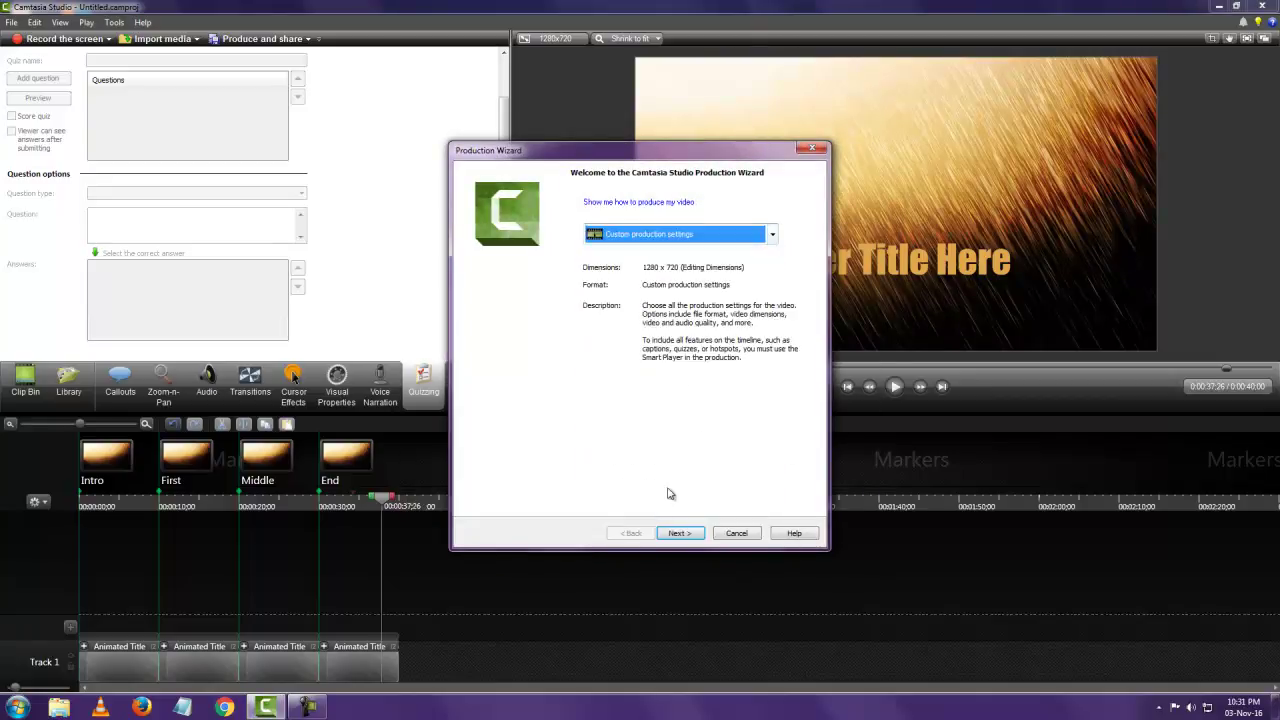
left_click(688, 536)
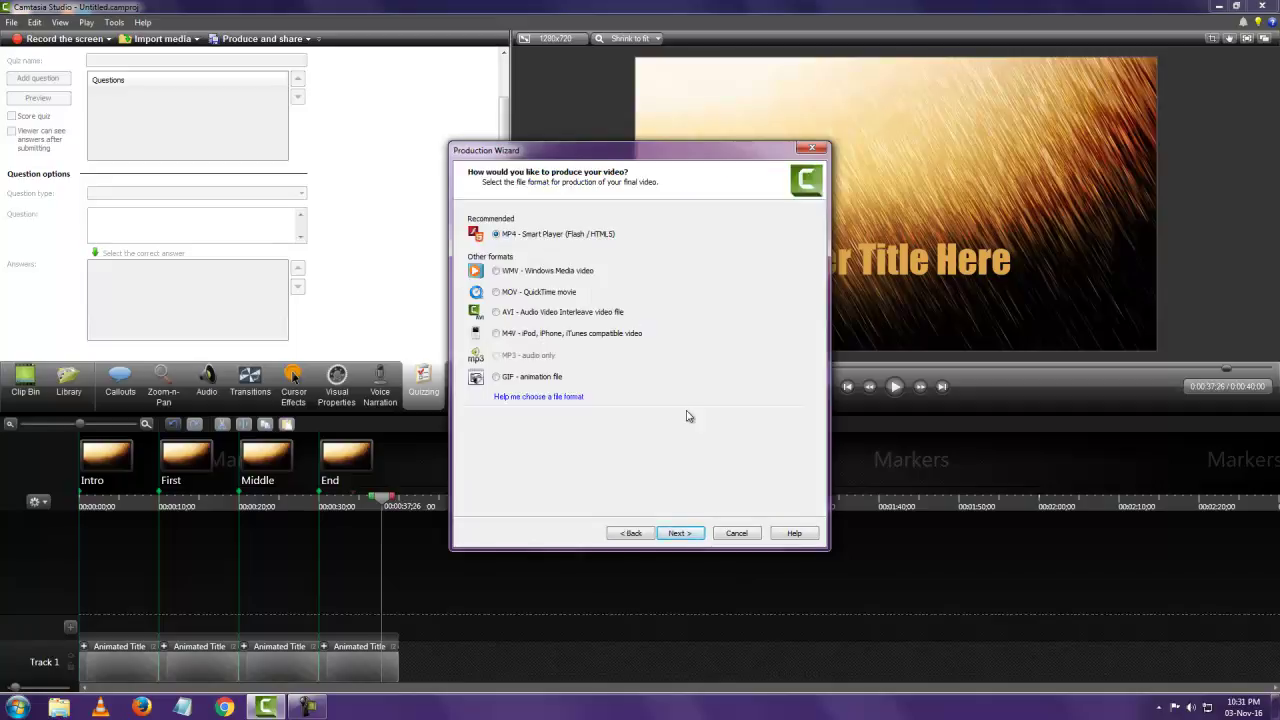
left_click(690, 535)
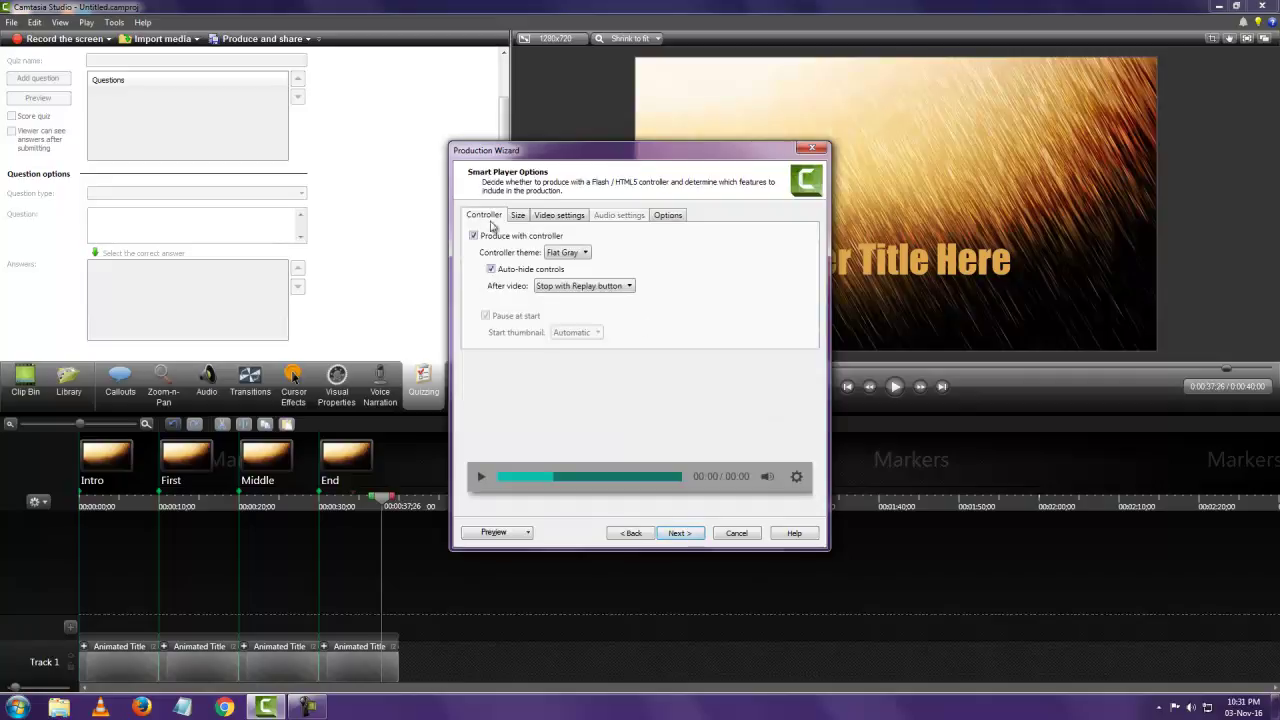
Try the Classic controller theme and then set the Smart Player controller theme to Transparent.
left_click(584, 253)
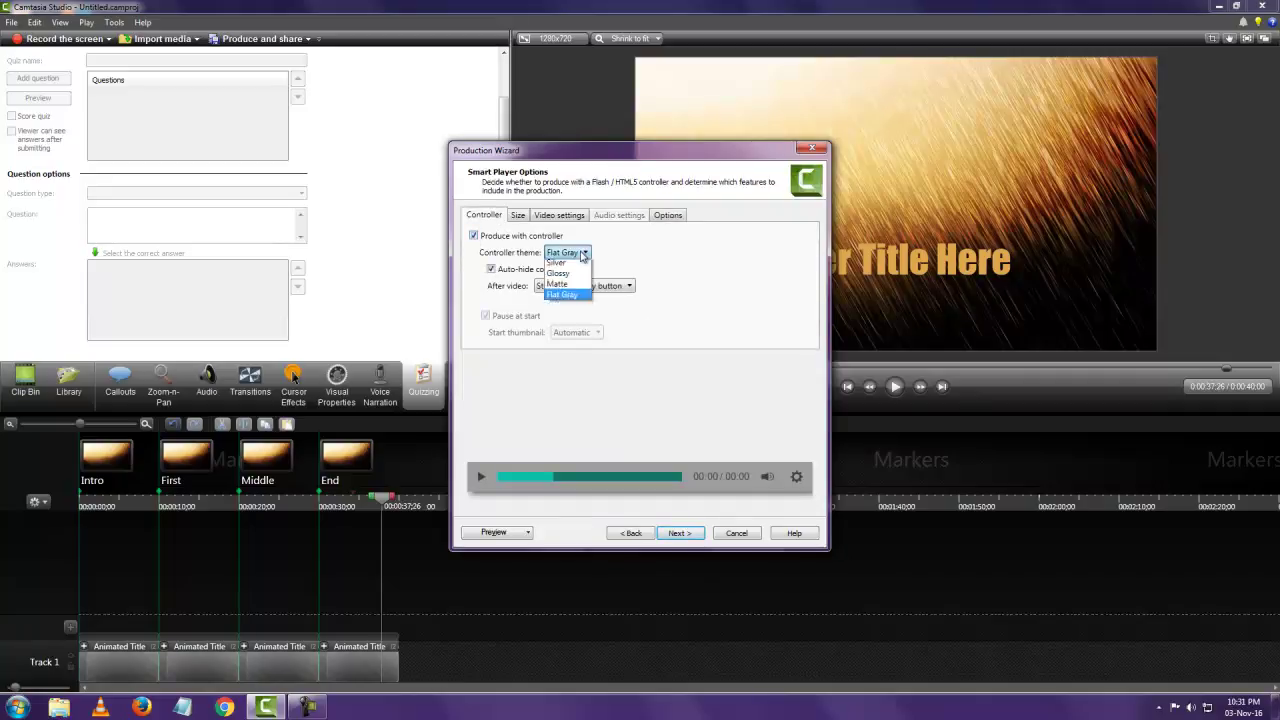
left_click(579, 277)
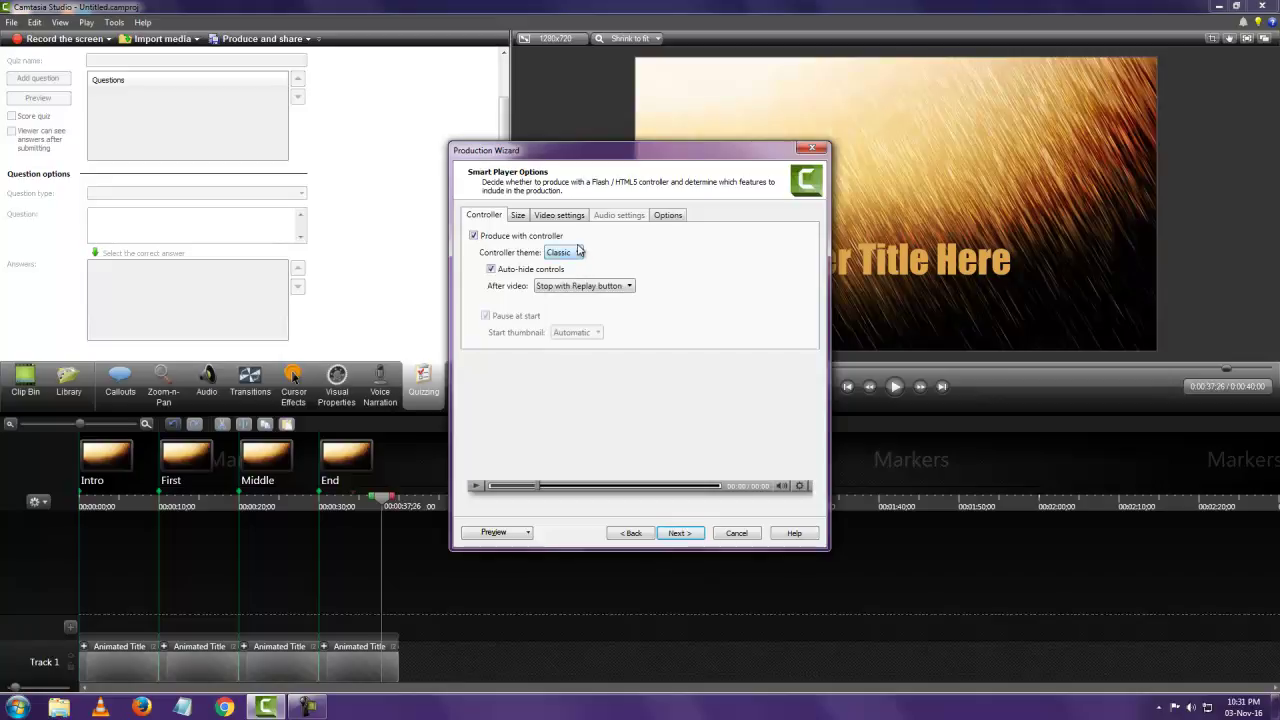
left_click(577, 254)
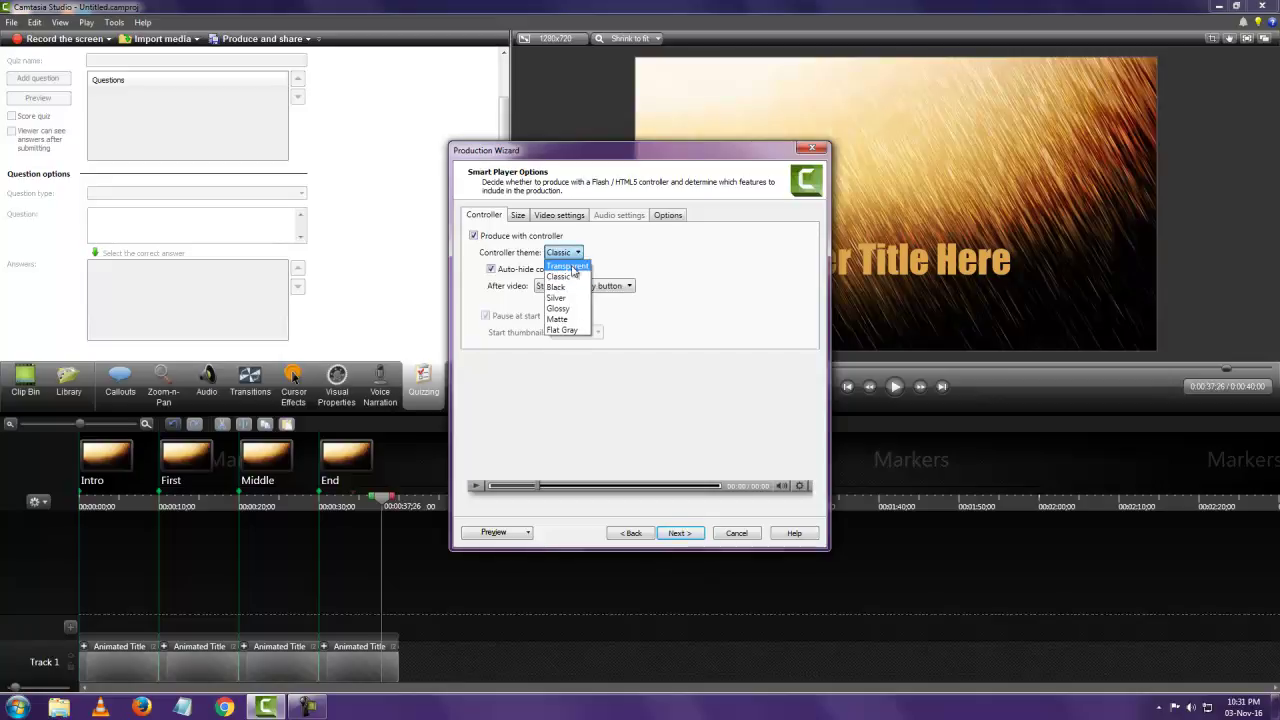
left_click(573, 267)
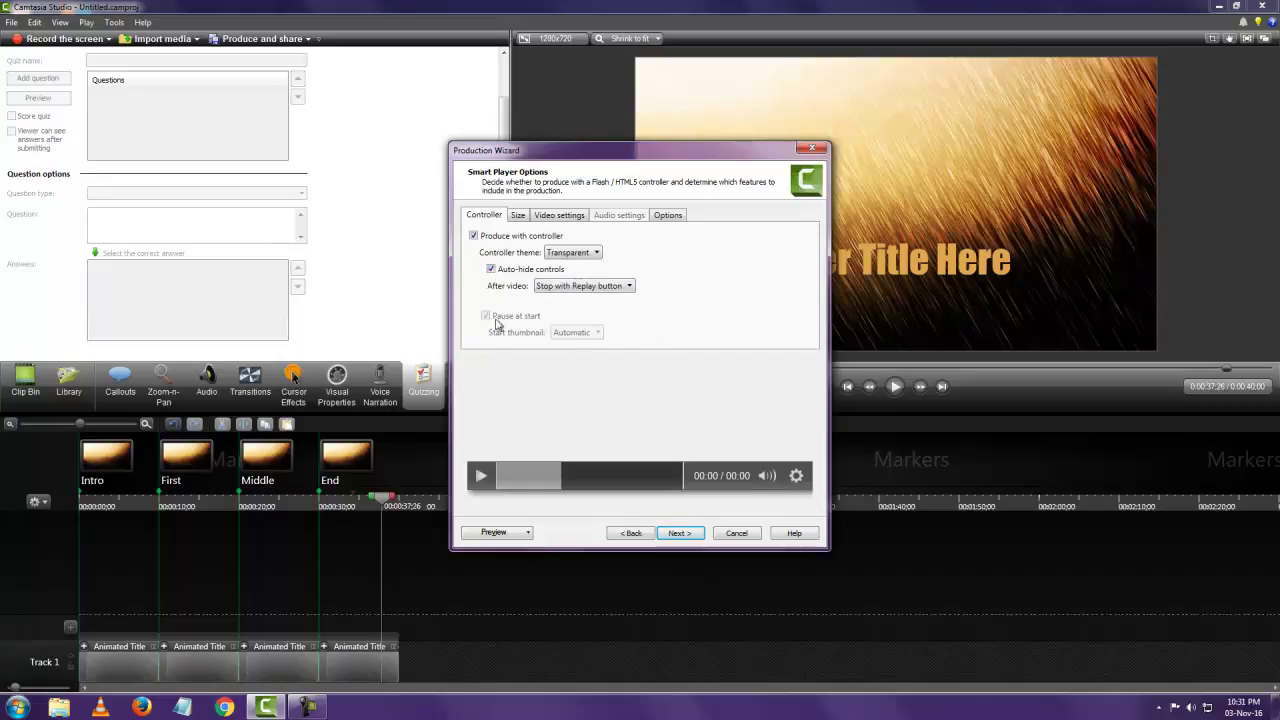
Review the Smart Player size, video settings and feature options, and proceed past the video options to the marker options.
left_click(518, 216)
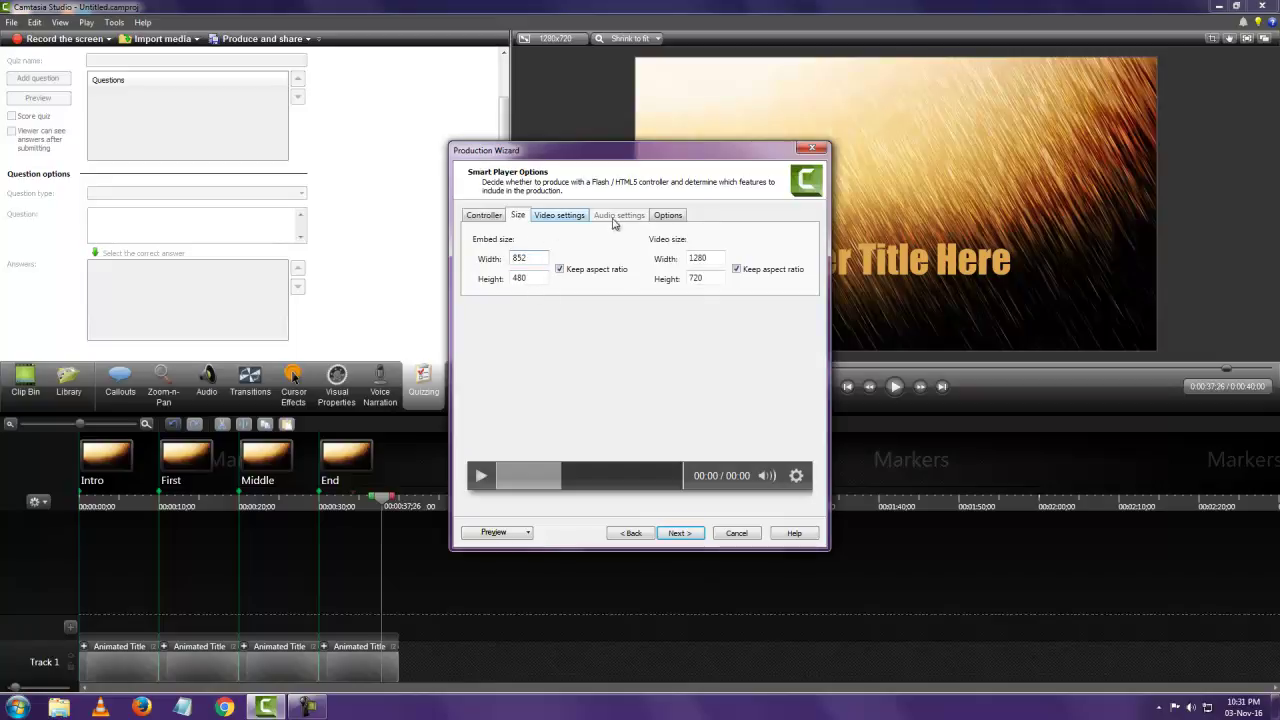
left_click(577, 217)
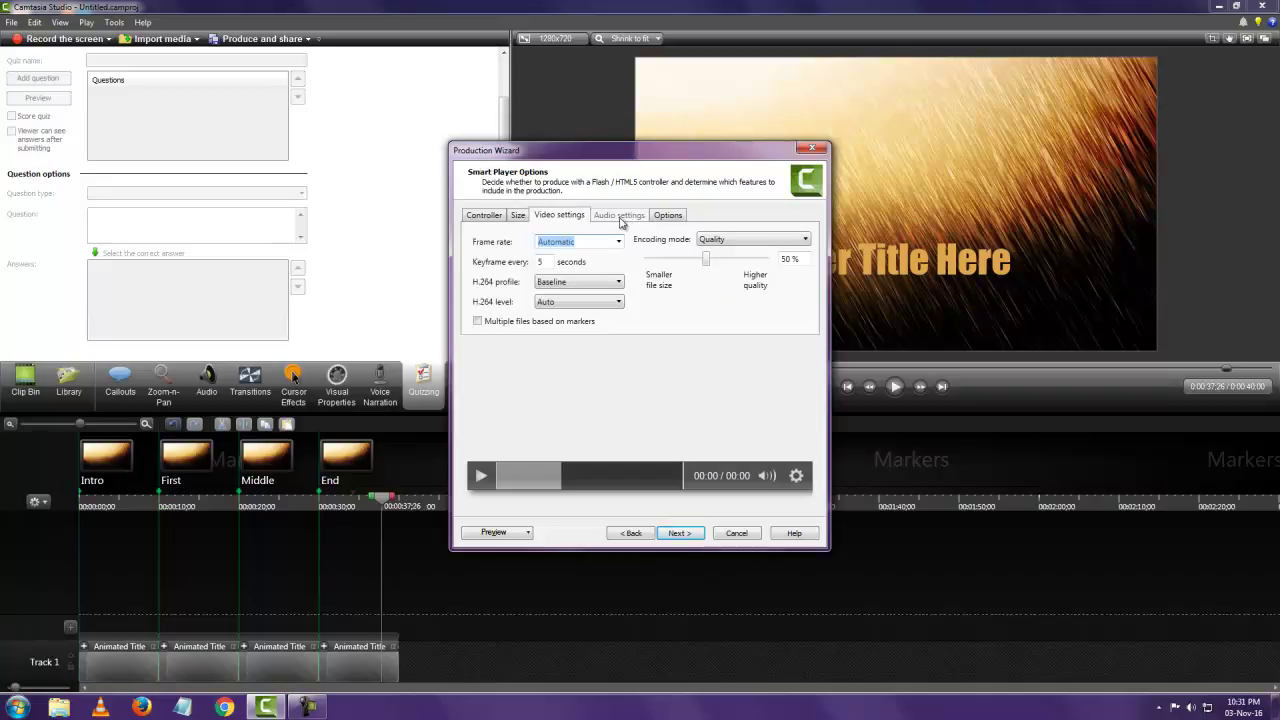
left_click(668, 216)
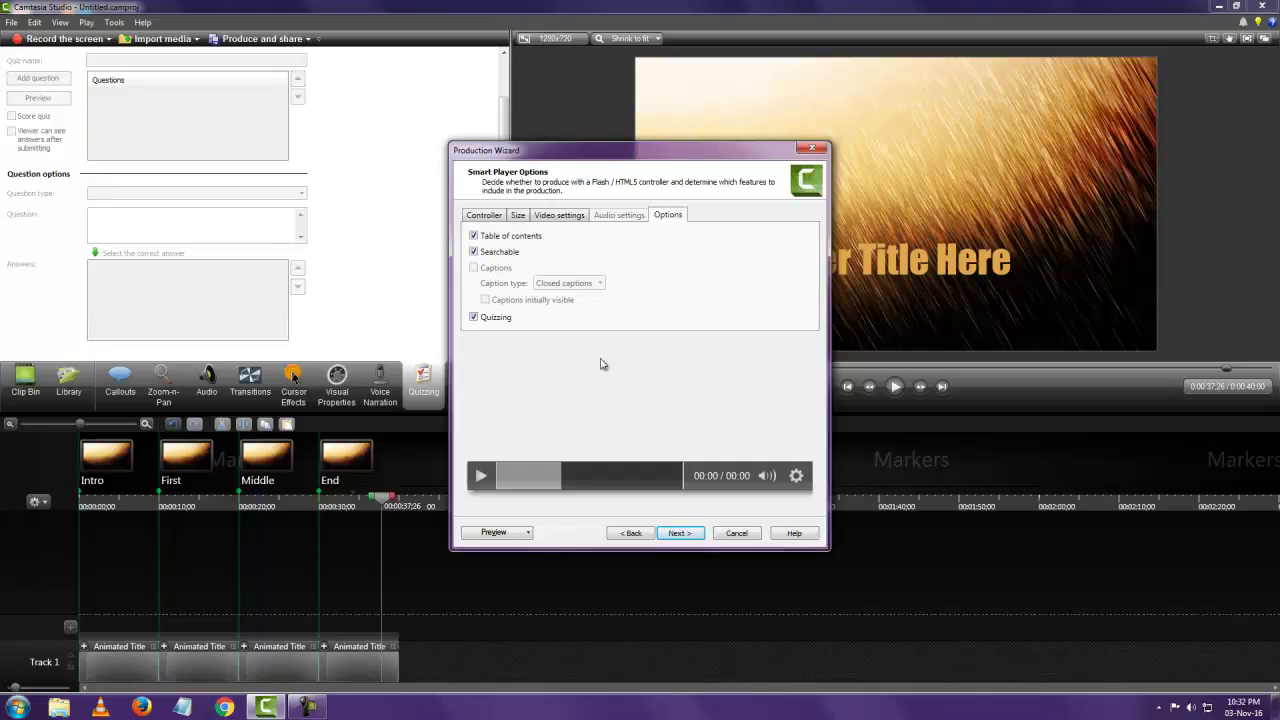
left_click(698, 538)
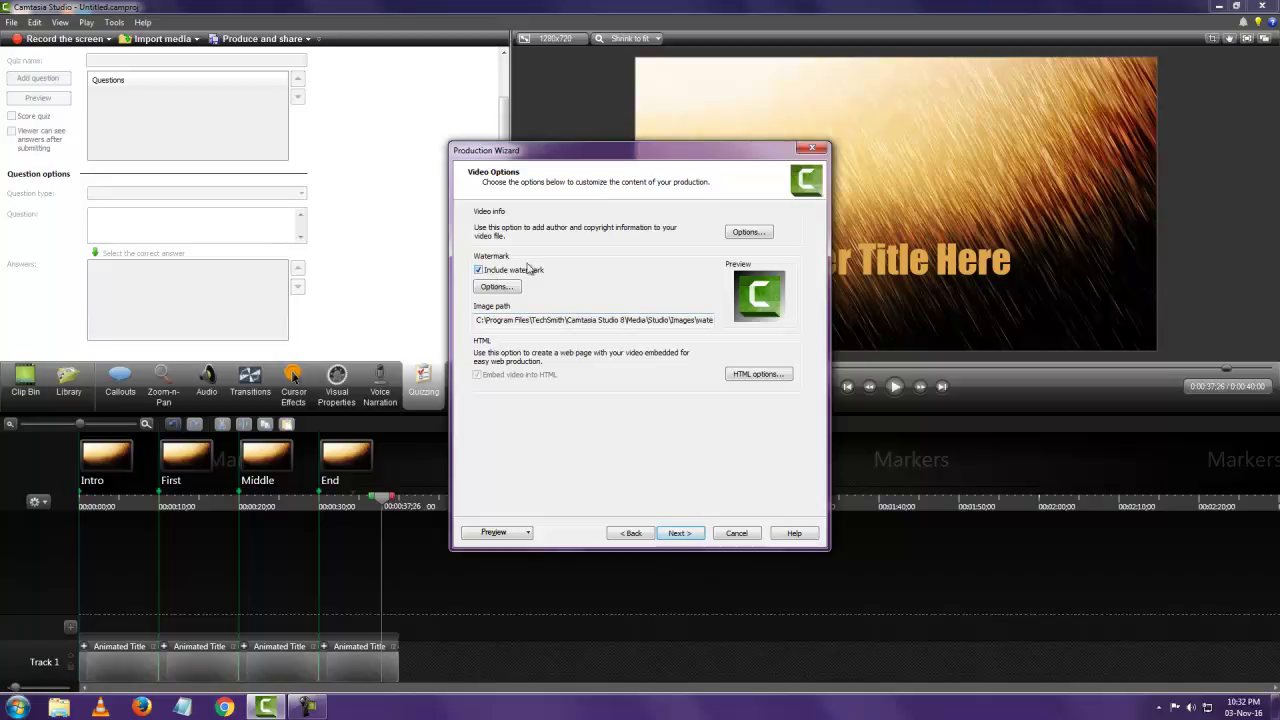
left_click(692, 536)
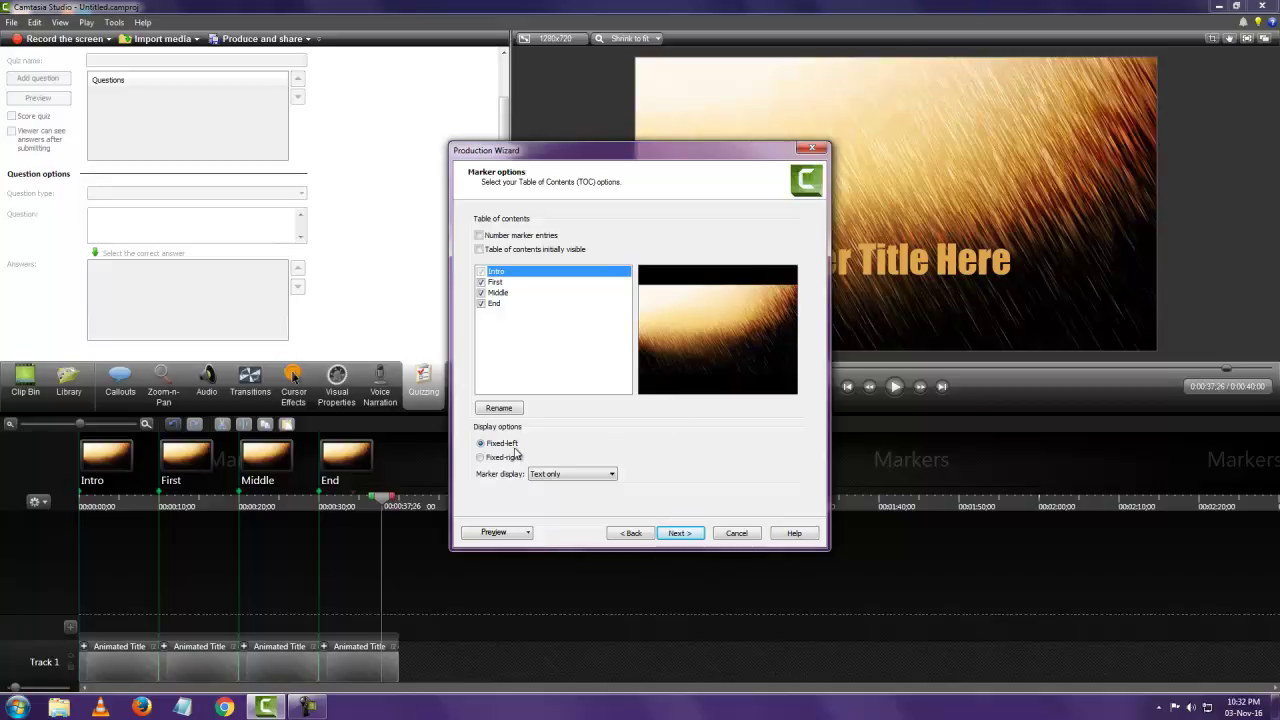
Turn off the initially visible table of contents and continue past the quiz reporting options.
left_click(480, 250)
left_click(686, 534)
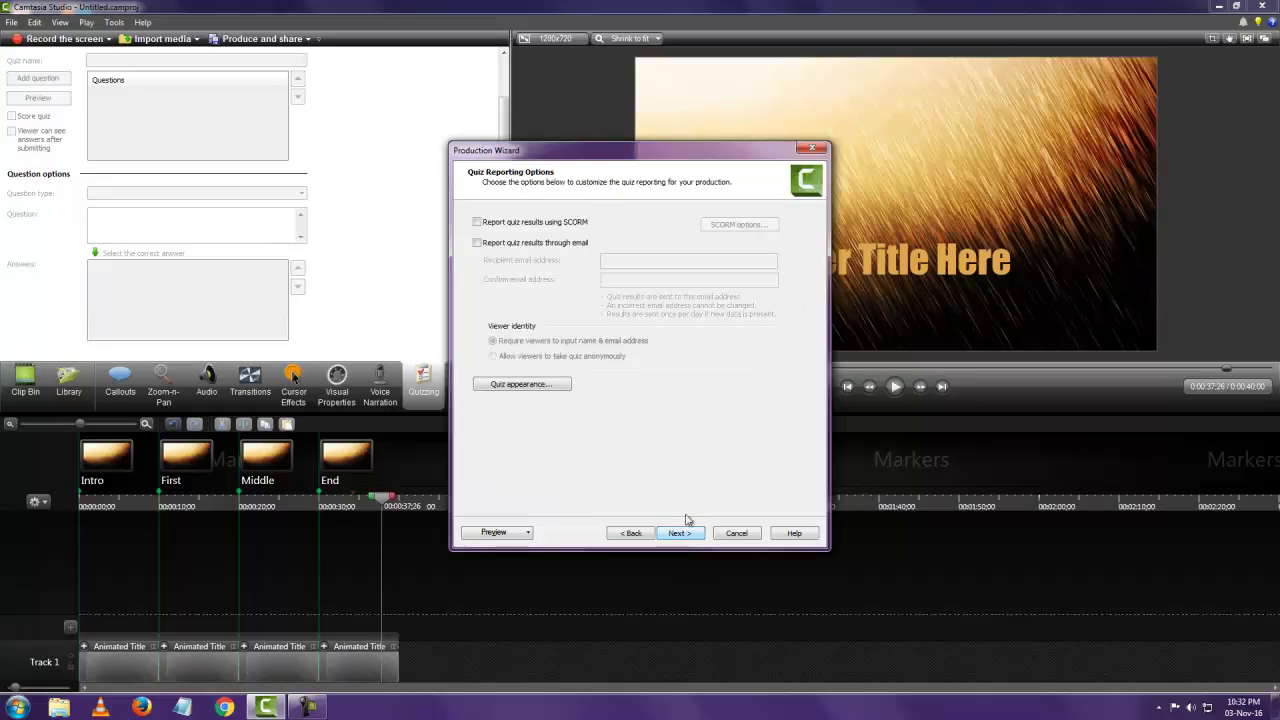
left_click(680, 532)
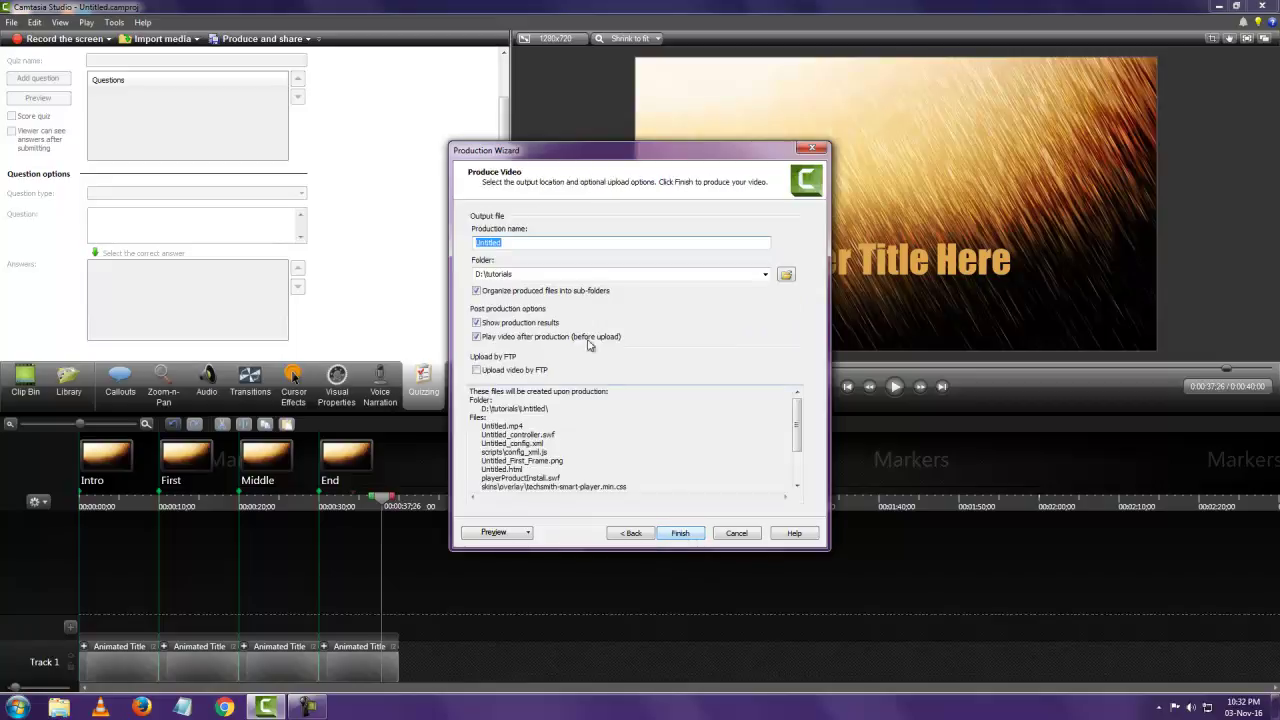
Name the production Marker quiz, produce the video with D:\tutorials as the output folder, and close the production results.
type("Marker quiz")
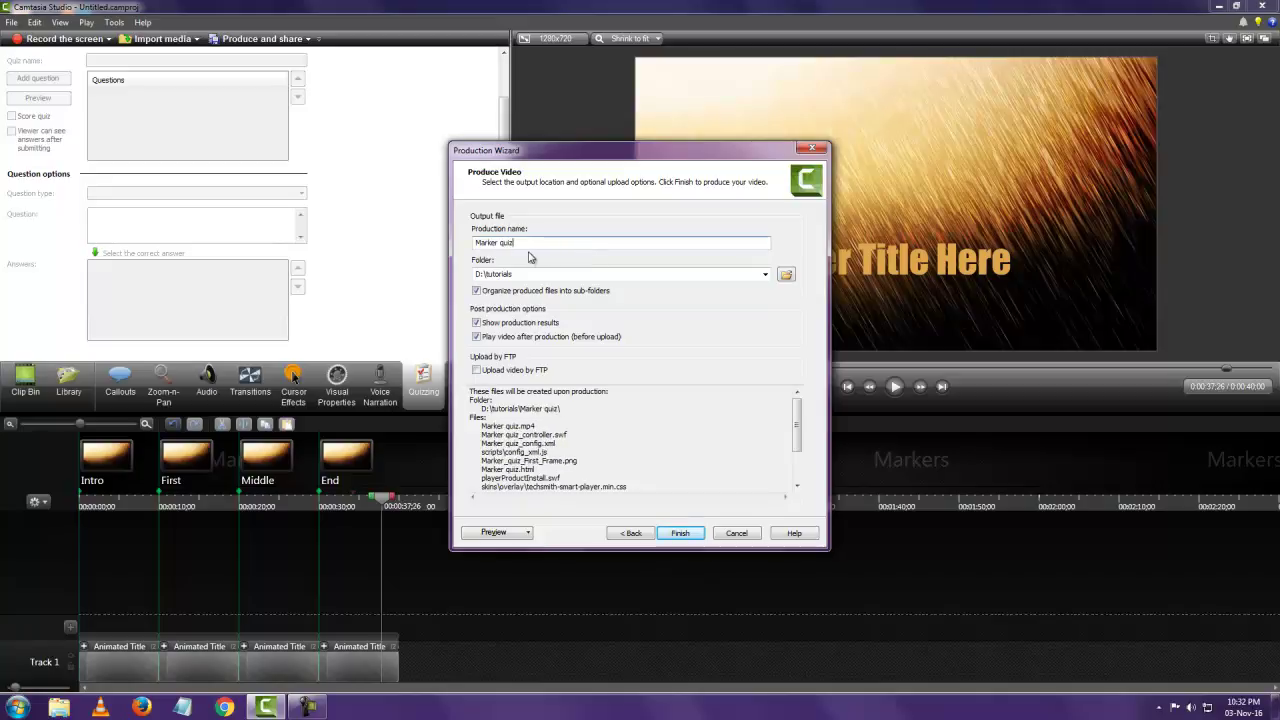
left_click(682, 531)
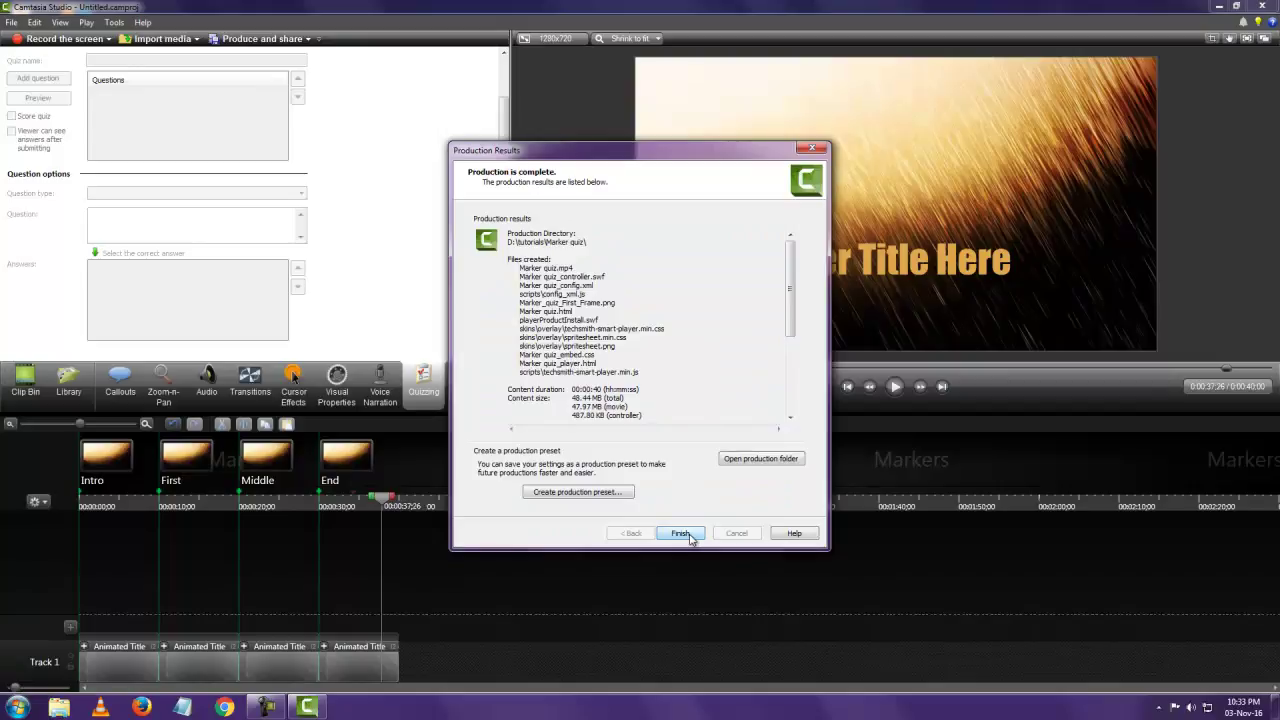
left_click(681, 533)
Switch to Windows Explorer and open the Marker quiz folder inside tutorials on drive D.
left_click(59, 707)
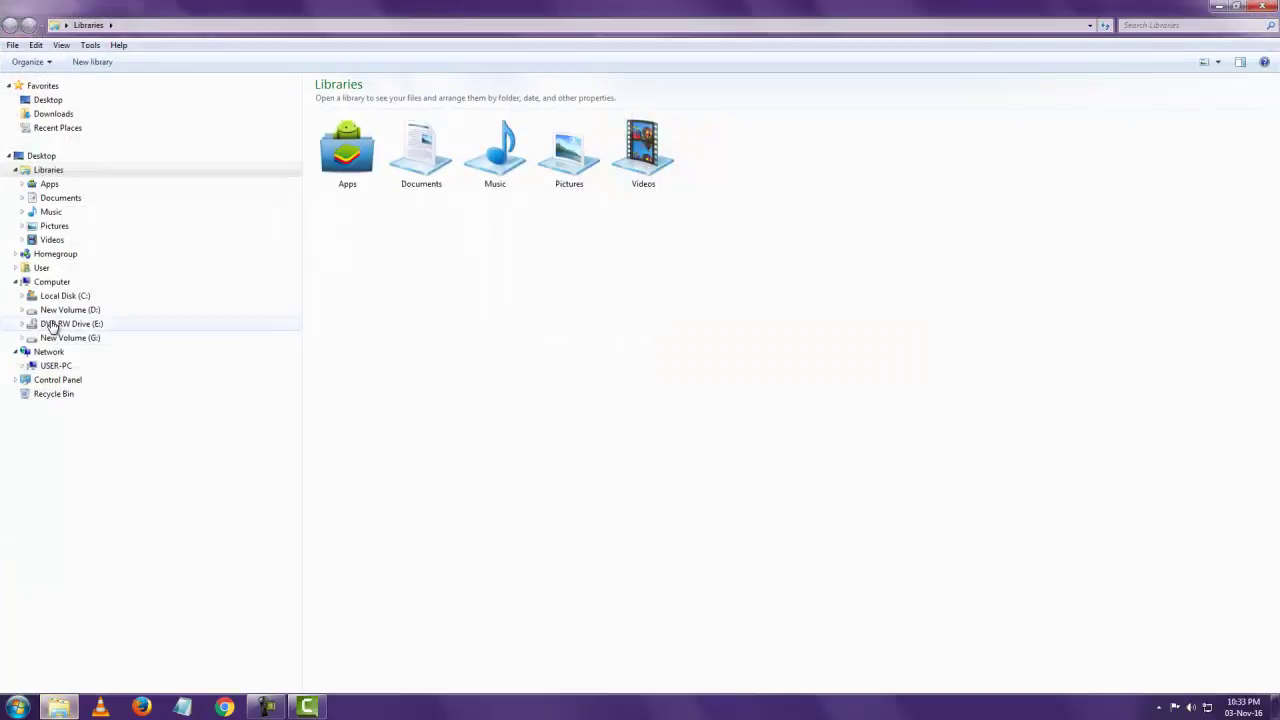
left_click(55, 311)
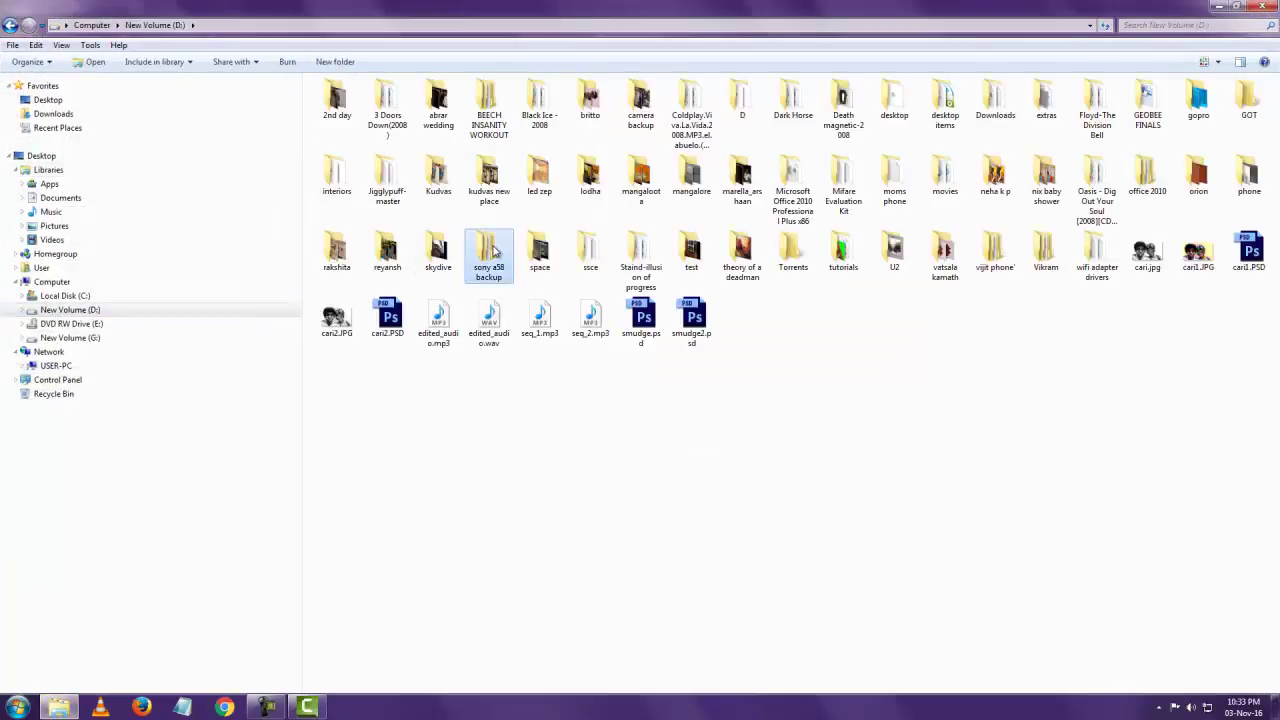
type("tu")
key("Return")
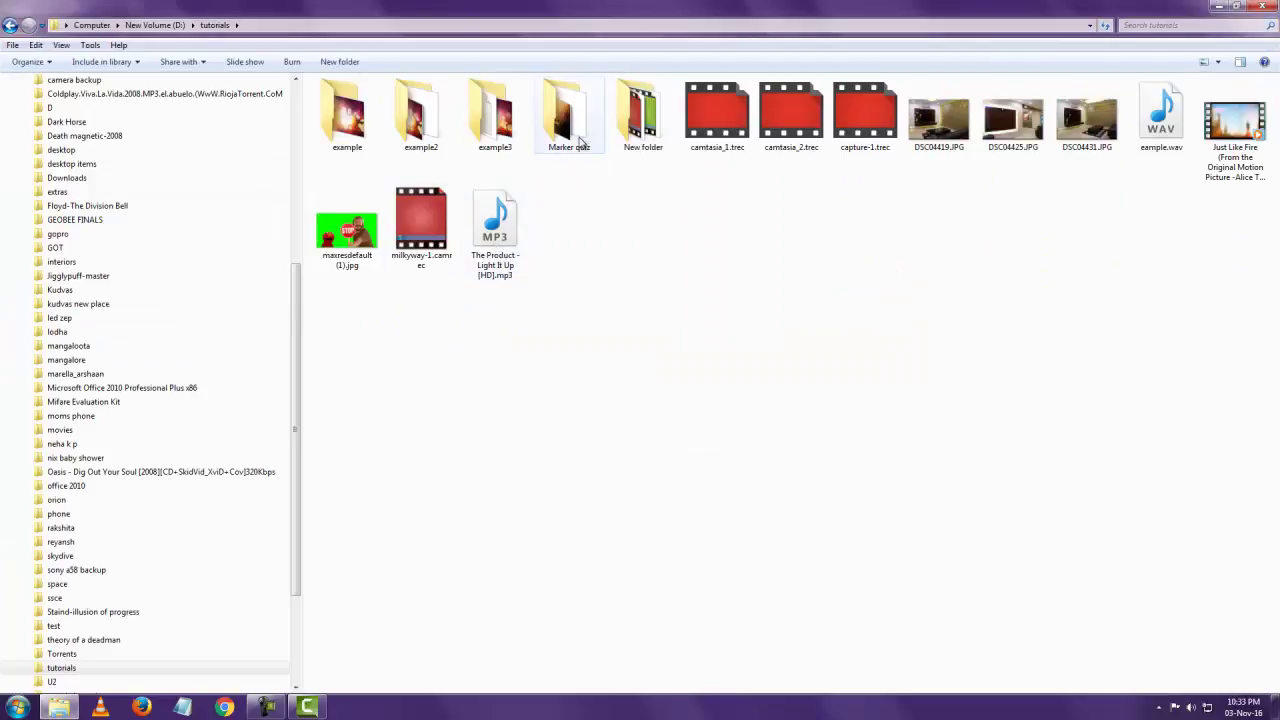
double_click(578, 140)
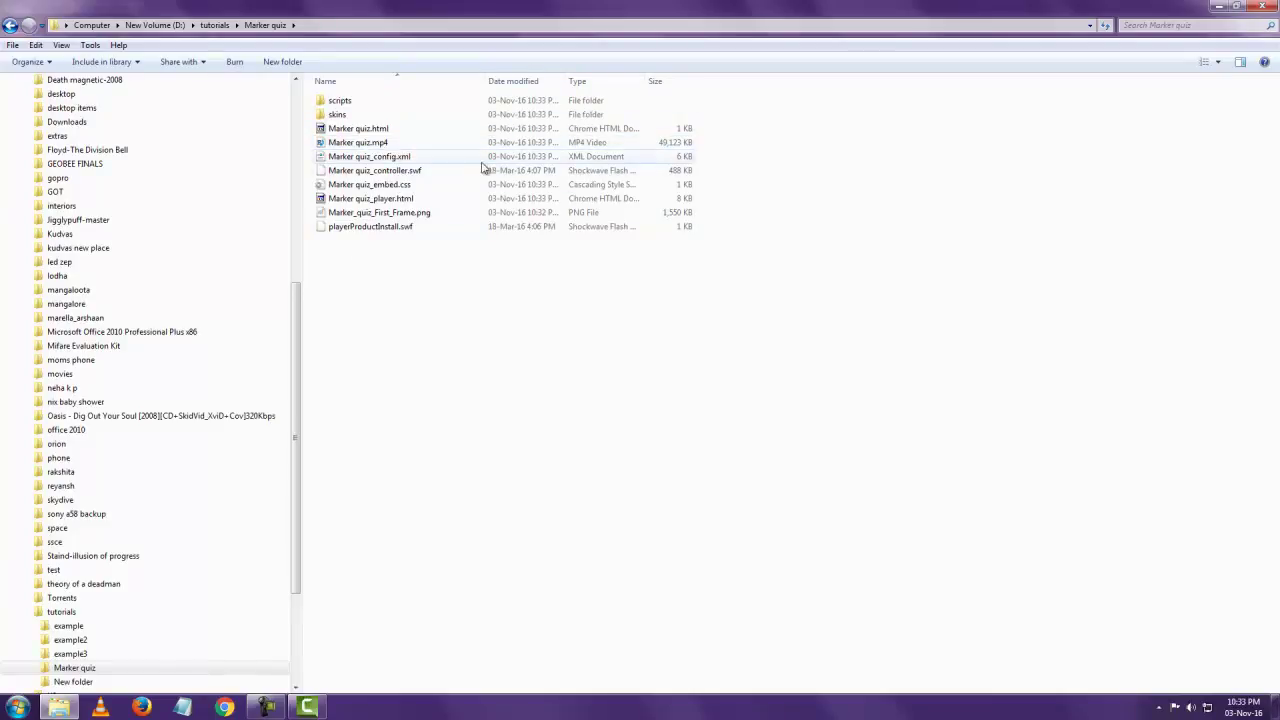
Play Marker quiz.mp4 in the media player, skip ahead to several points in the video, and close the player.
left_click(385, 143)
double_click(385, 143)
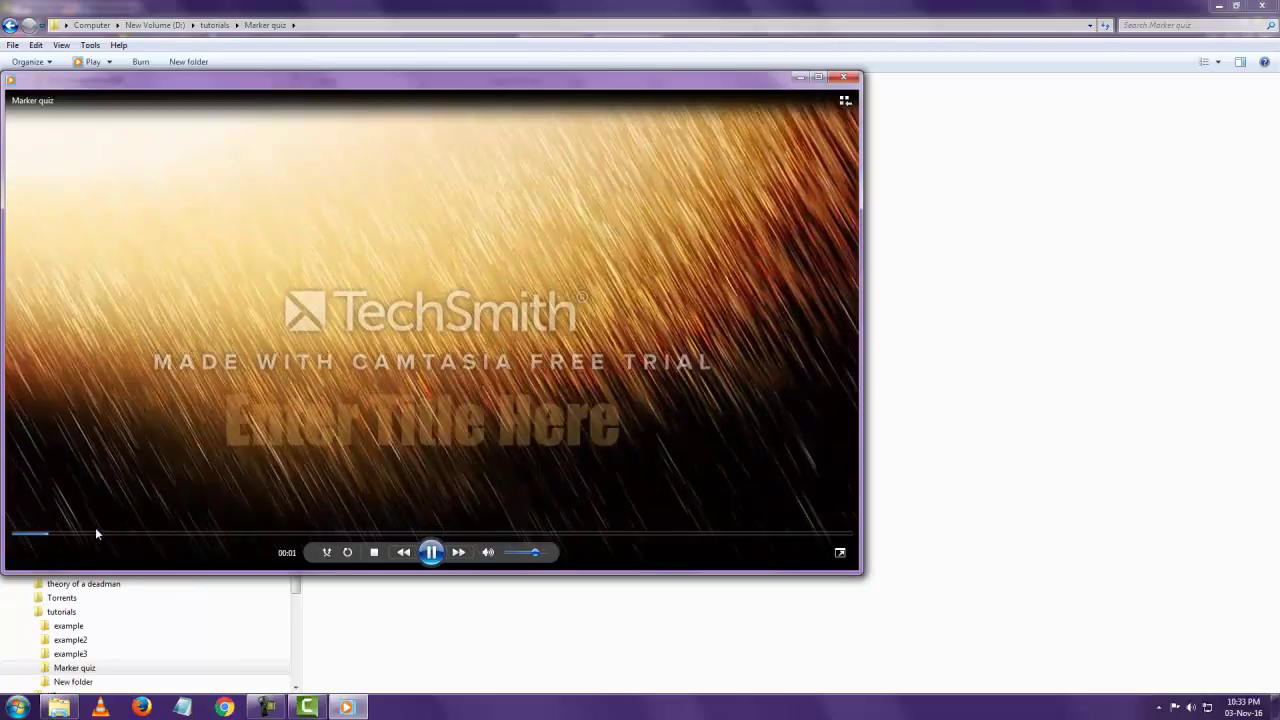
left_click(207, 534)
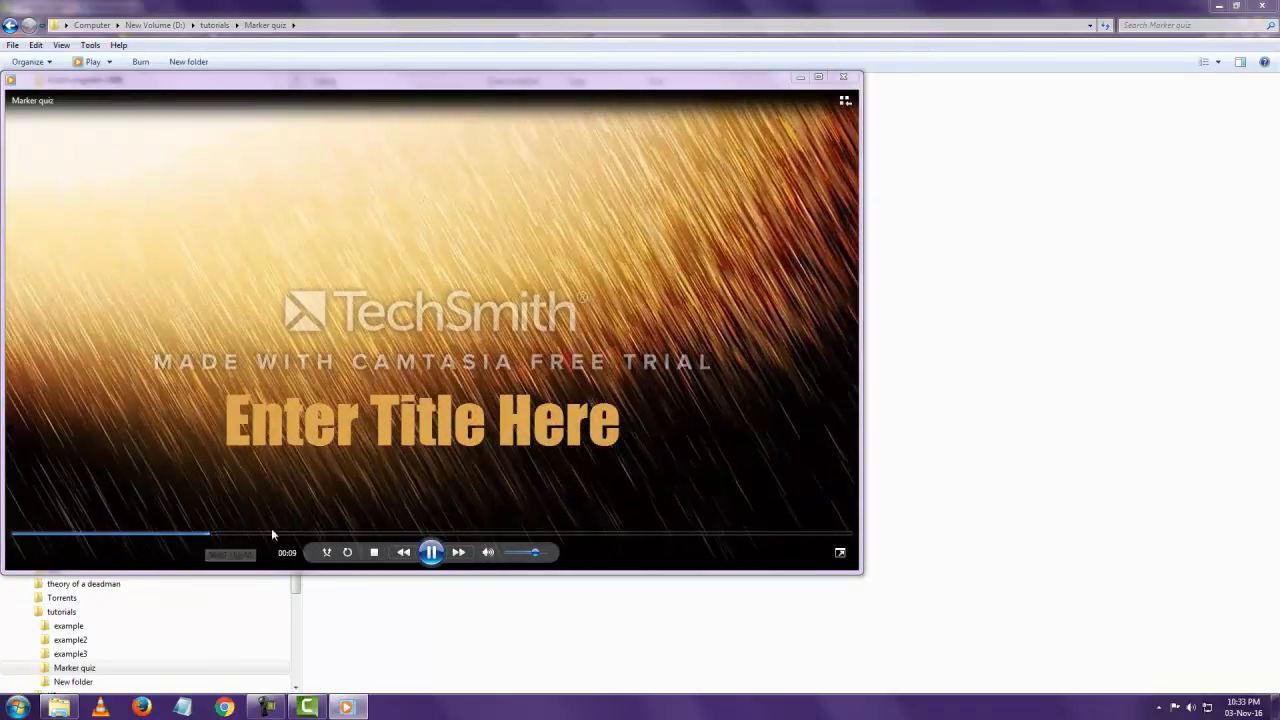
left_click(286, 534)
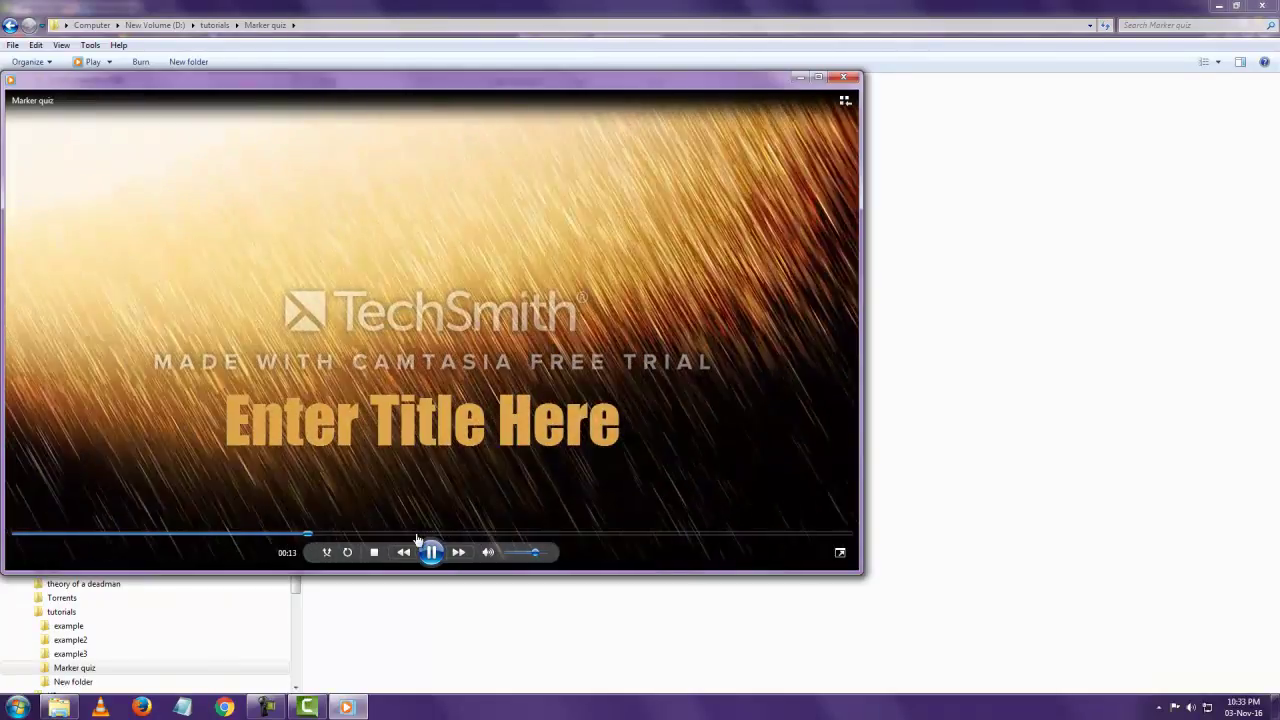
left_click(515, 534)
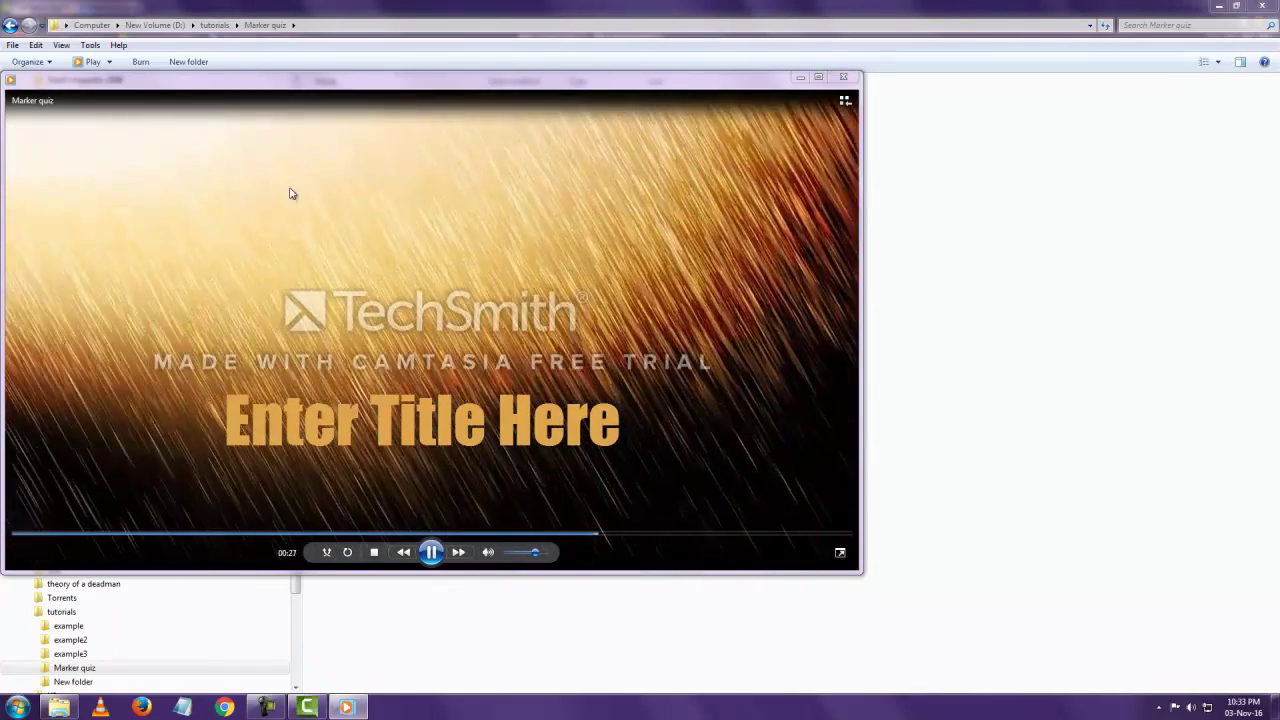
left_click(843, 76)
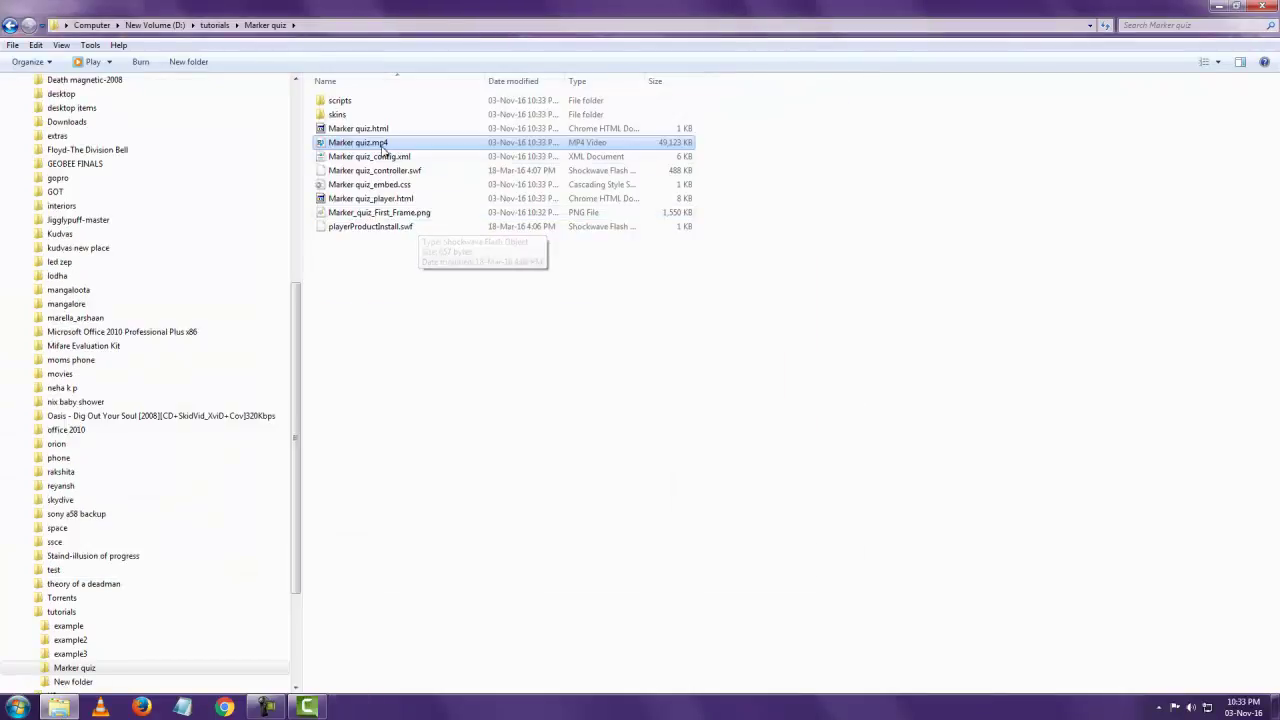
Open Marker quiz.html in Google Chrome and start playing the embedded video.
right_click(373, 131)
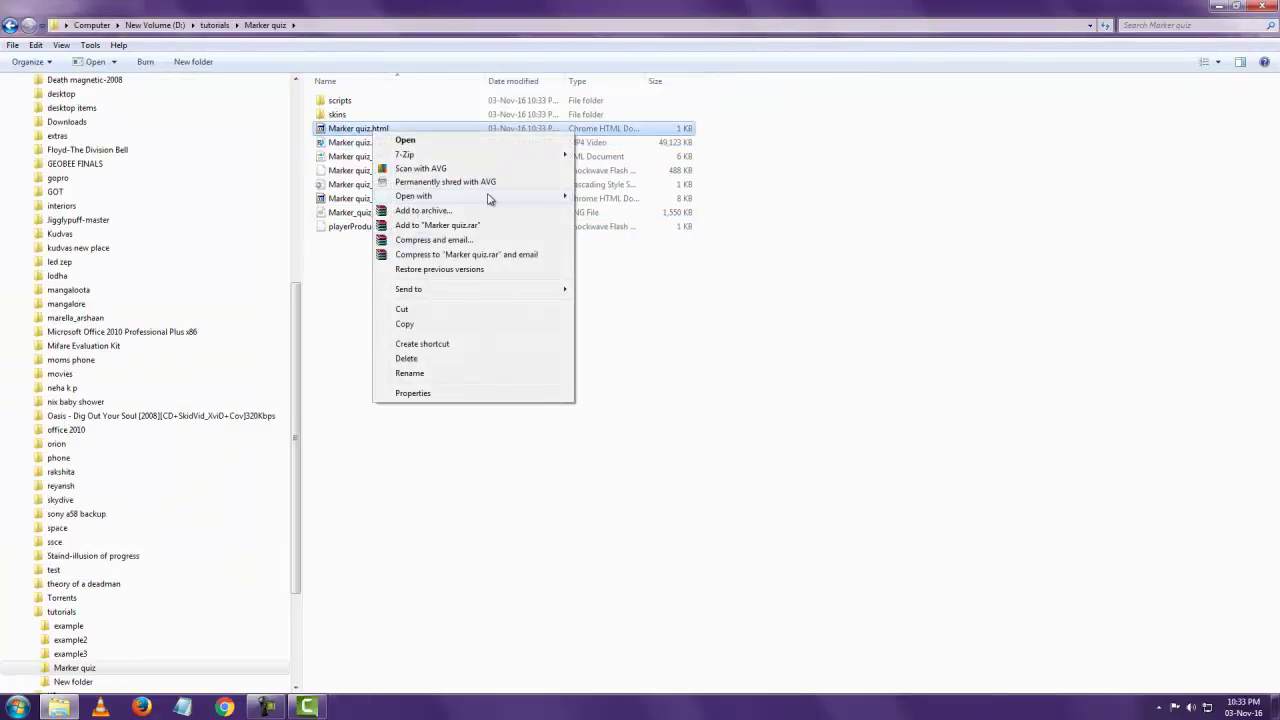
mouse_move(490, 197)
left_click(640, 211)
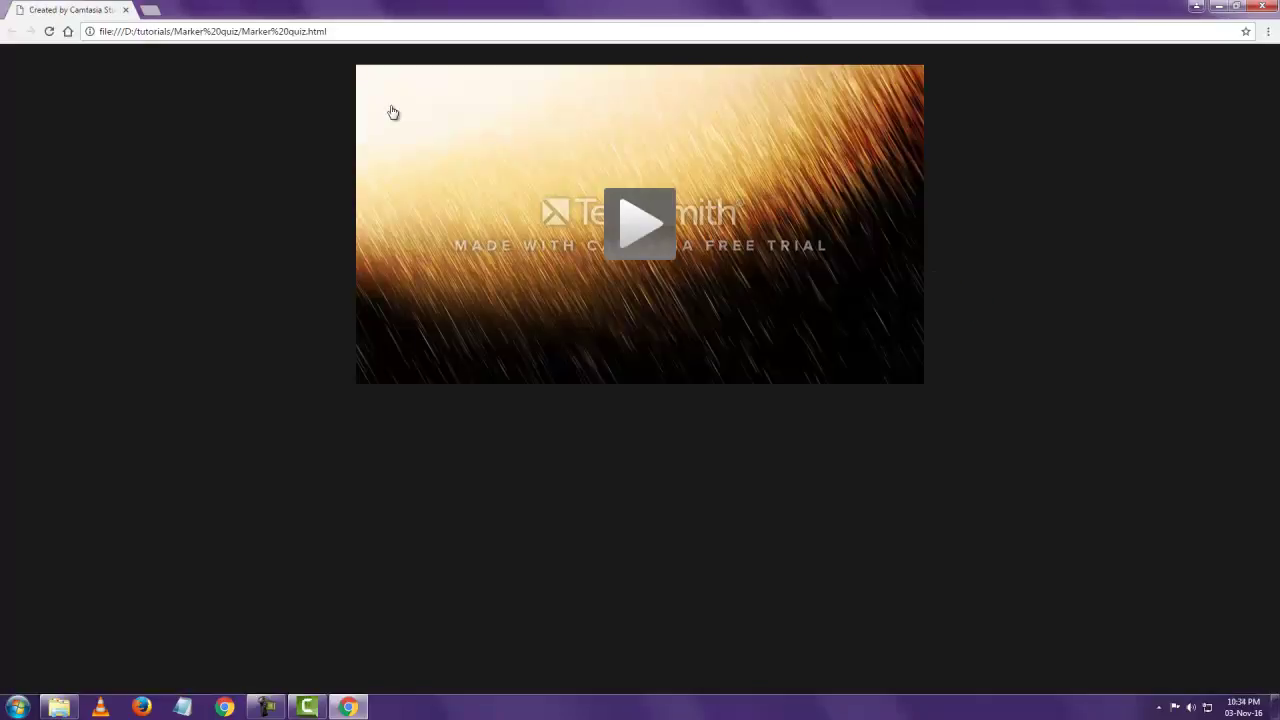
left_click(637, 230)
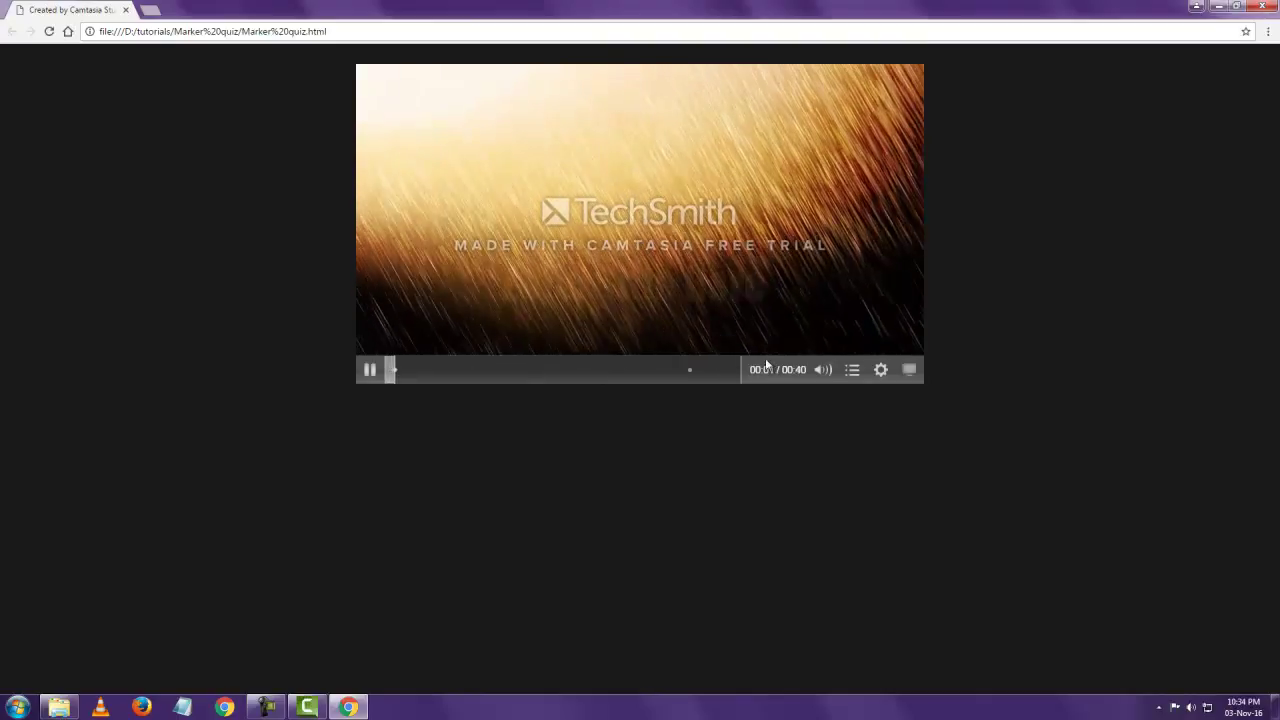
Show the player's table of contents and jump to the Intro, First, Middle and End markers in turn.
left_click(852, 370)
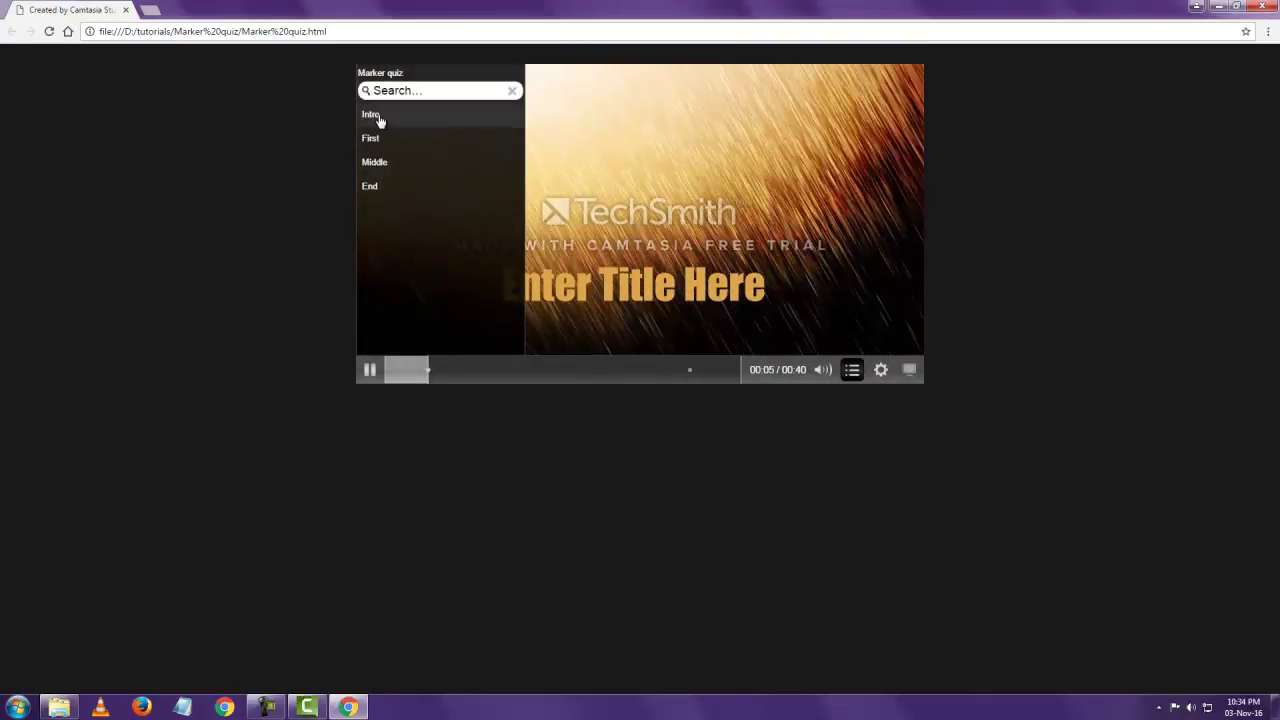
left_click(377, 118)
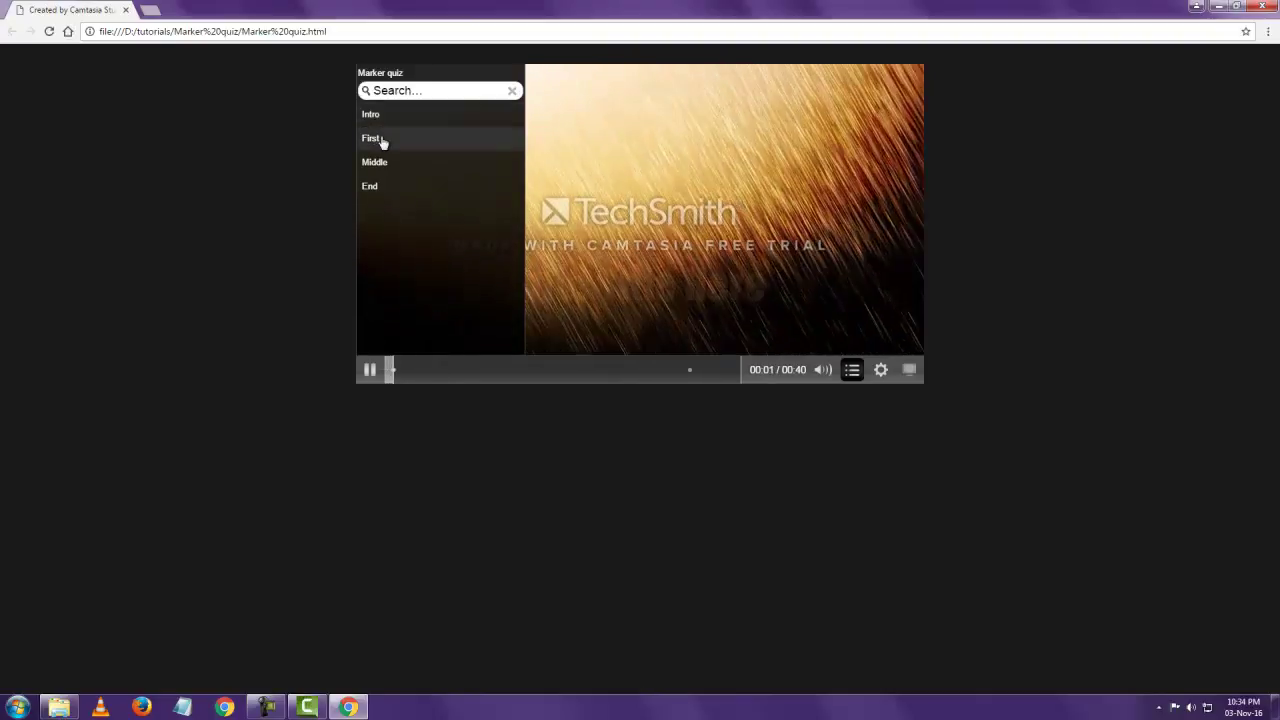
left_click(381, 141)
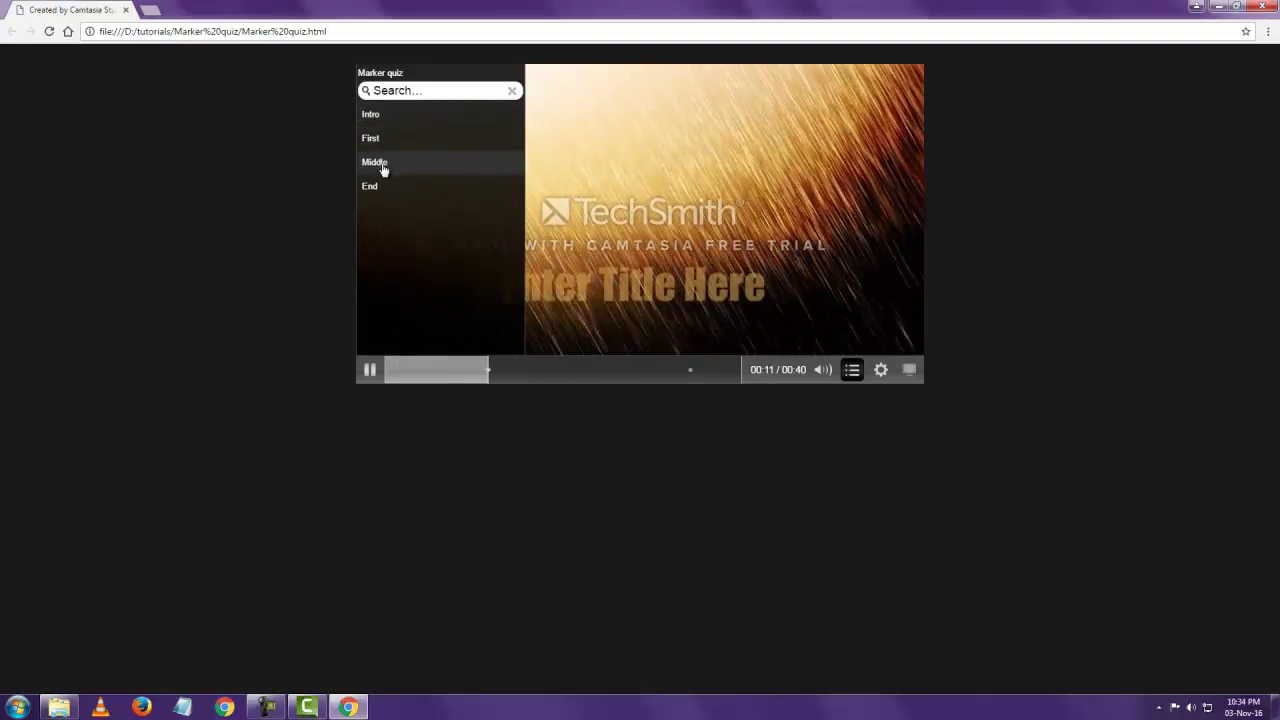
left_click(380, 166)
left_click(380, 190)
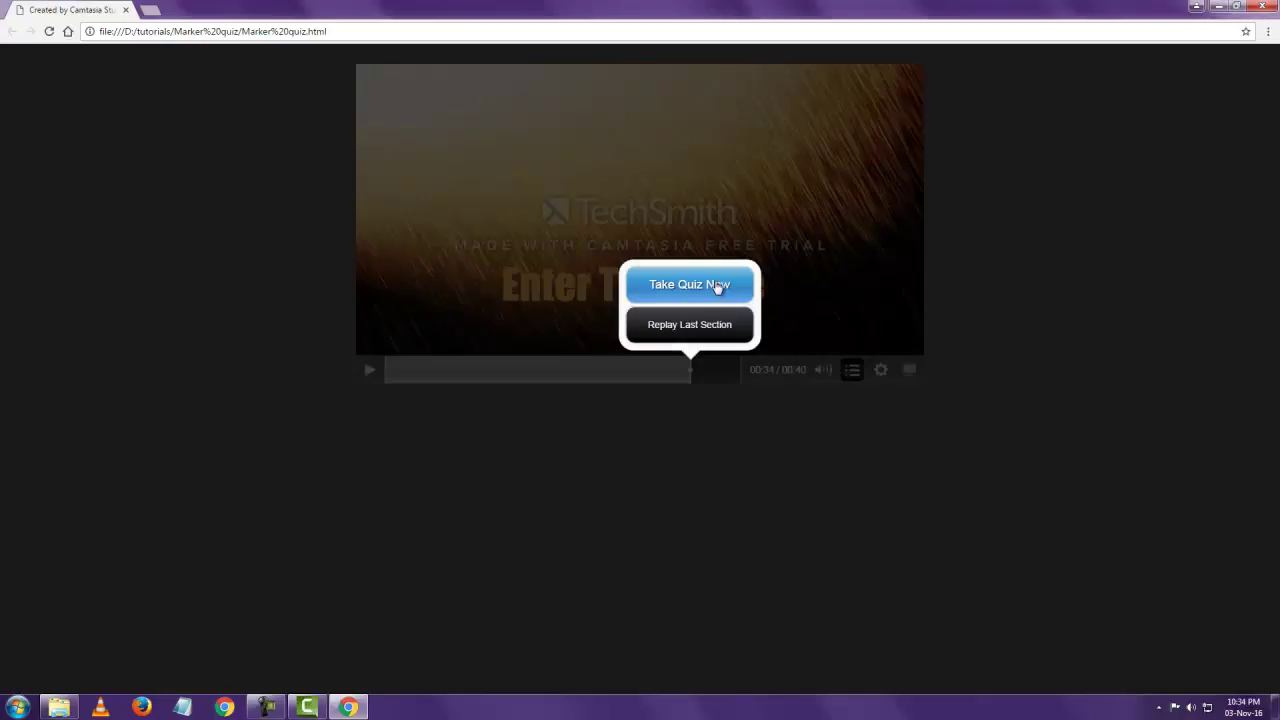
Take the quiz, answering Yes to the first question and Edit- Markers to the second, submit the answers and view them.
left_click(718, 287)
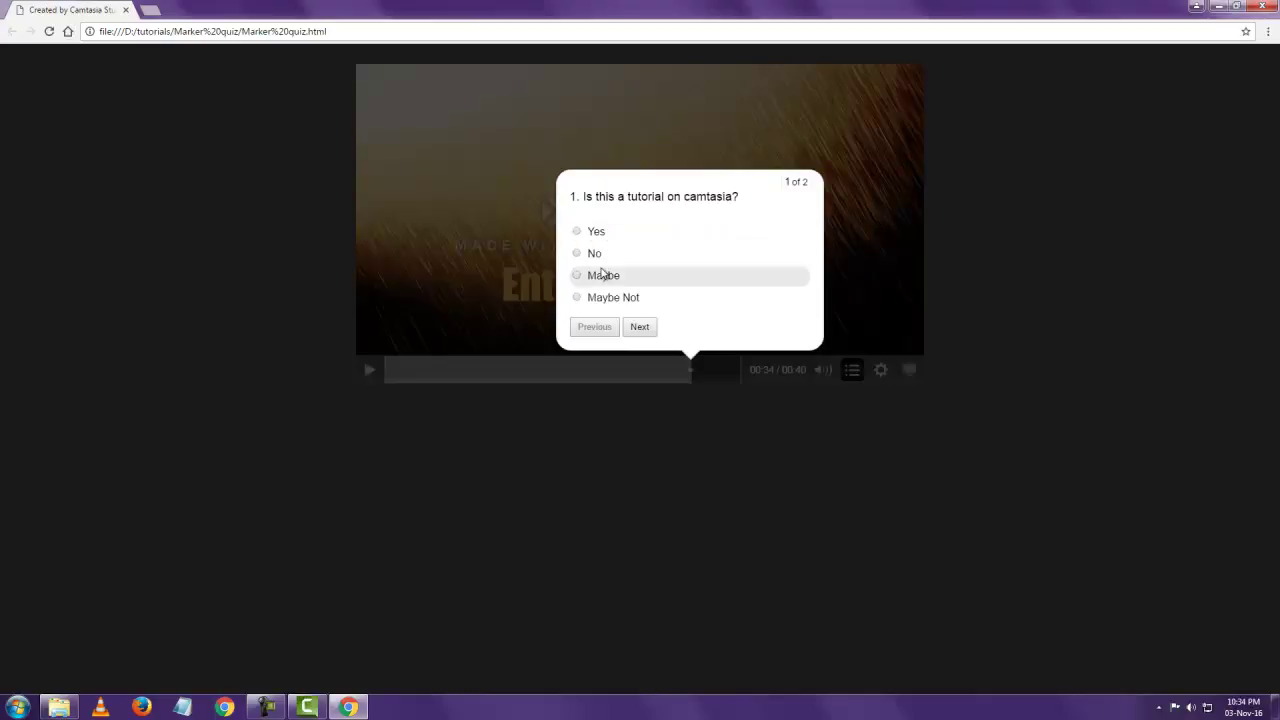
left_click(578, 232)
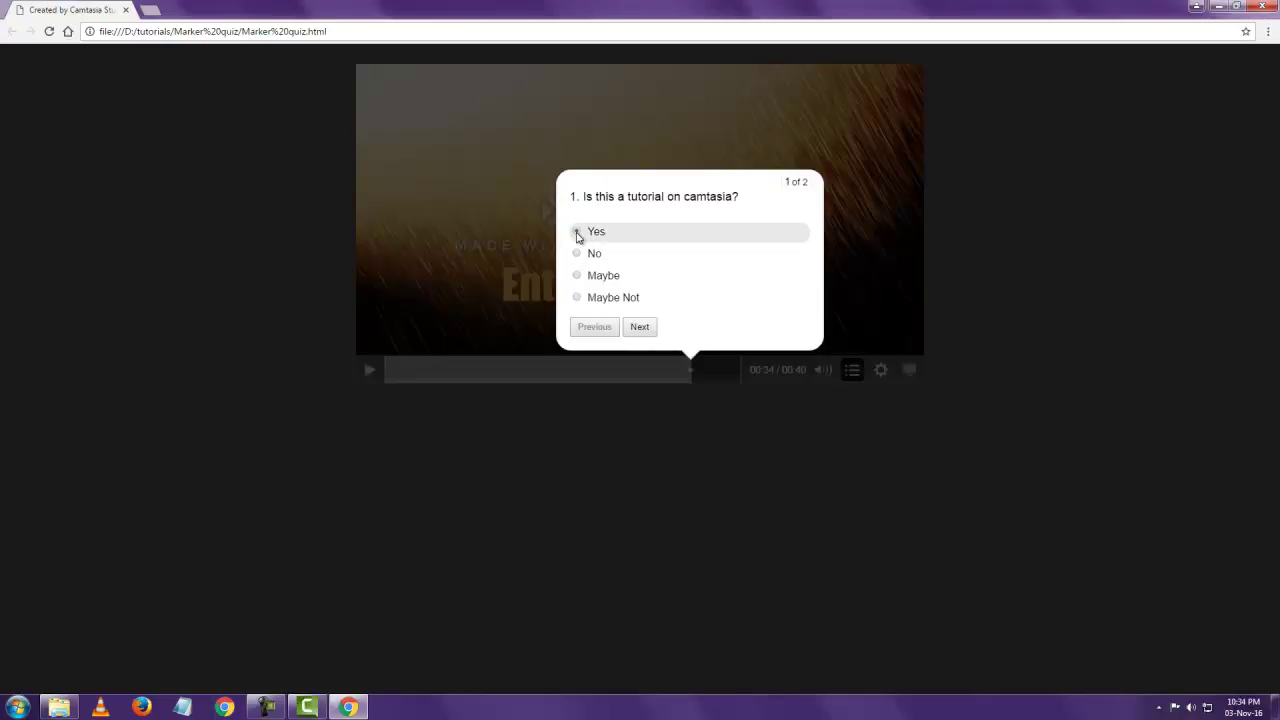
left_click(640, 330)
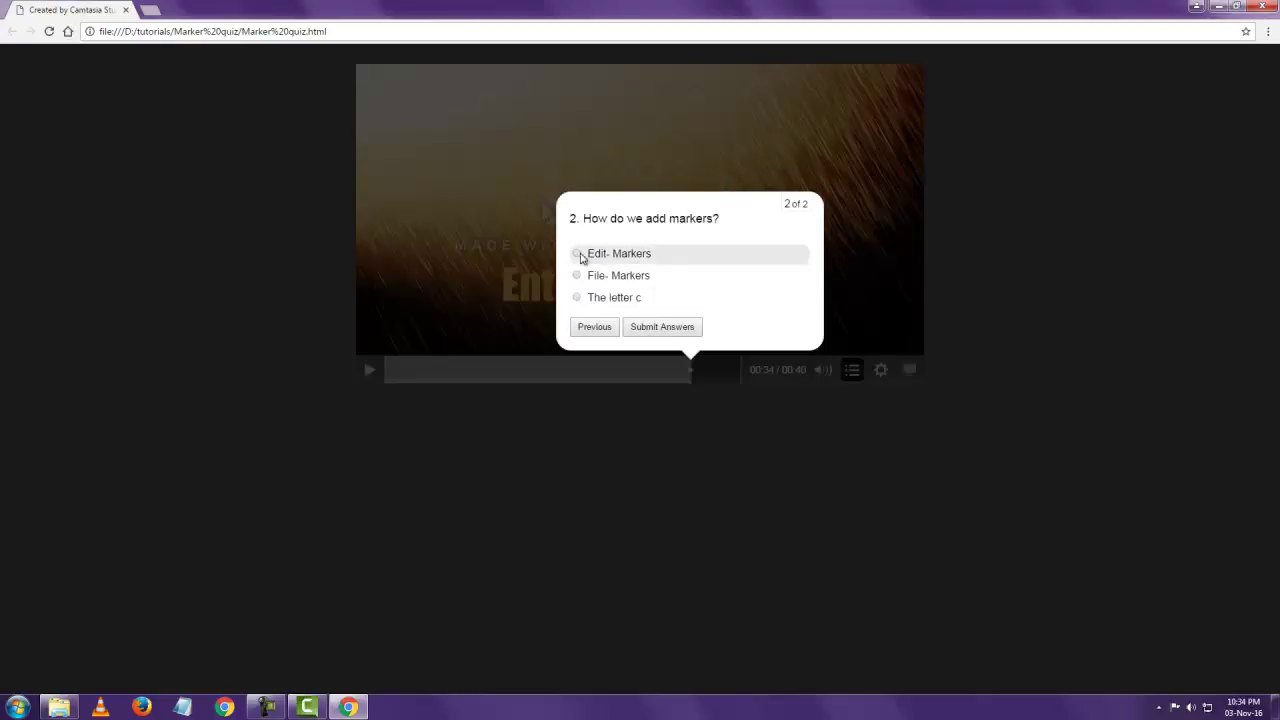
left_click(577, 256)
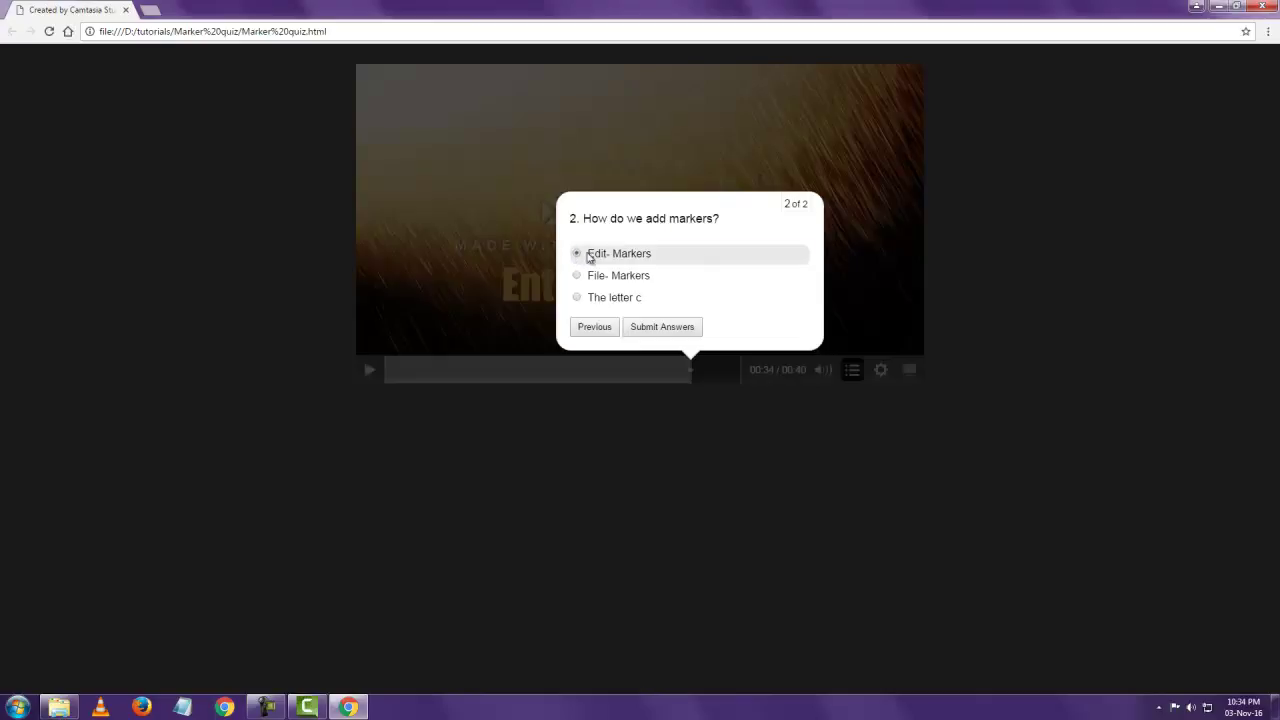
left_click(677, 334)
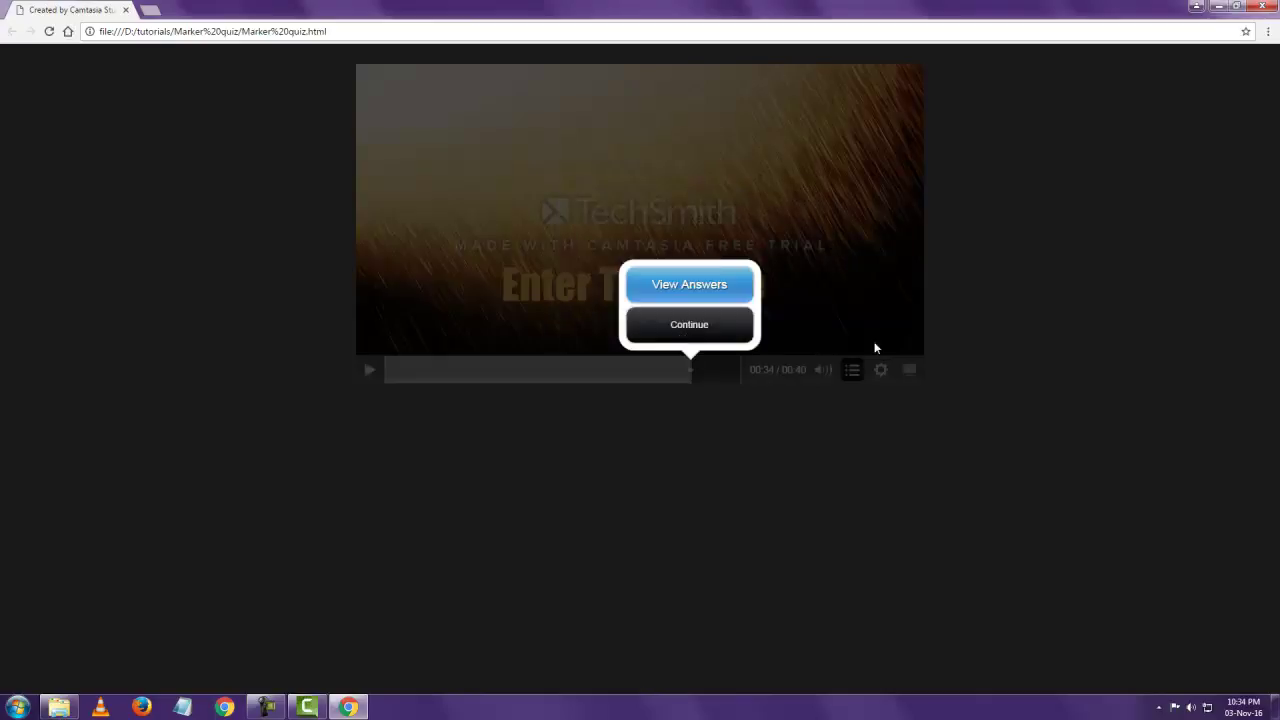
left_click(698, 287)
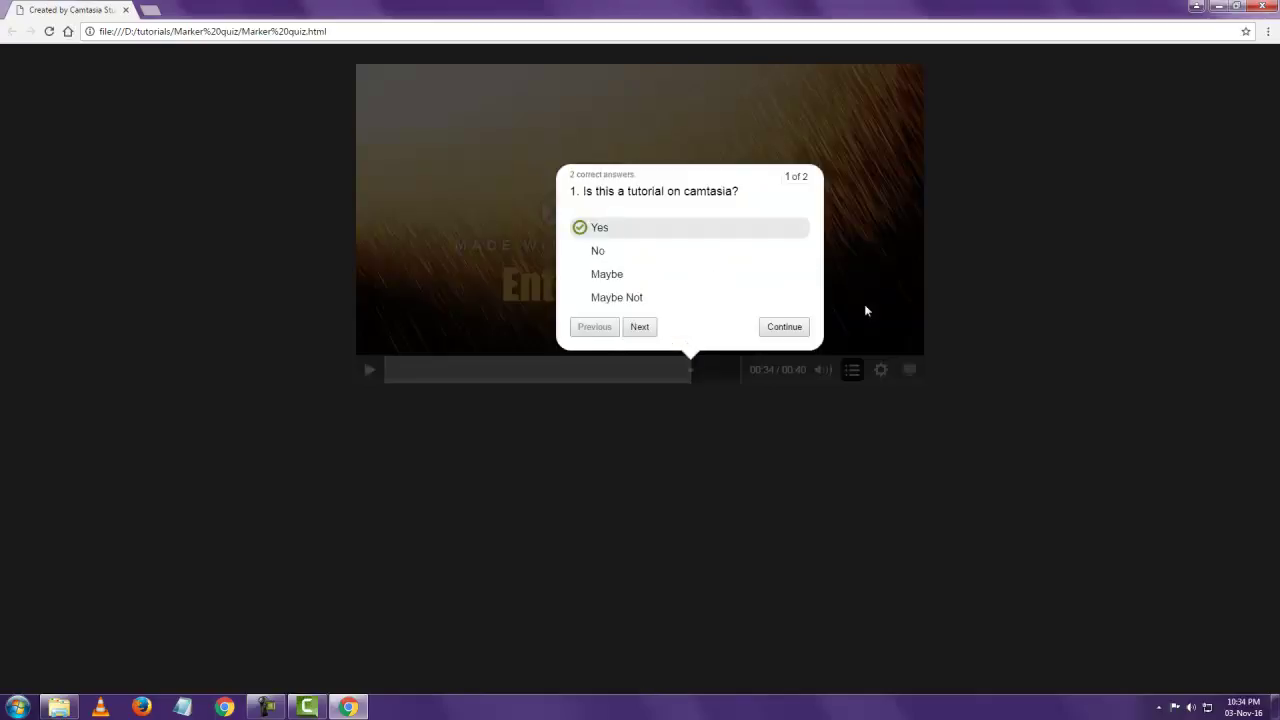
Review the second quiz question's answer, continue the video to its end, and close the Marker quiz.html page.
left_click(640, 328)
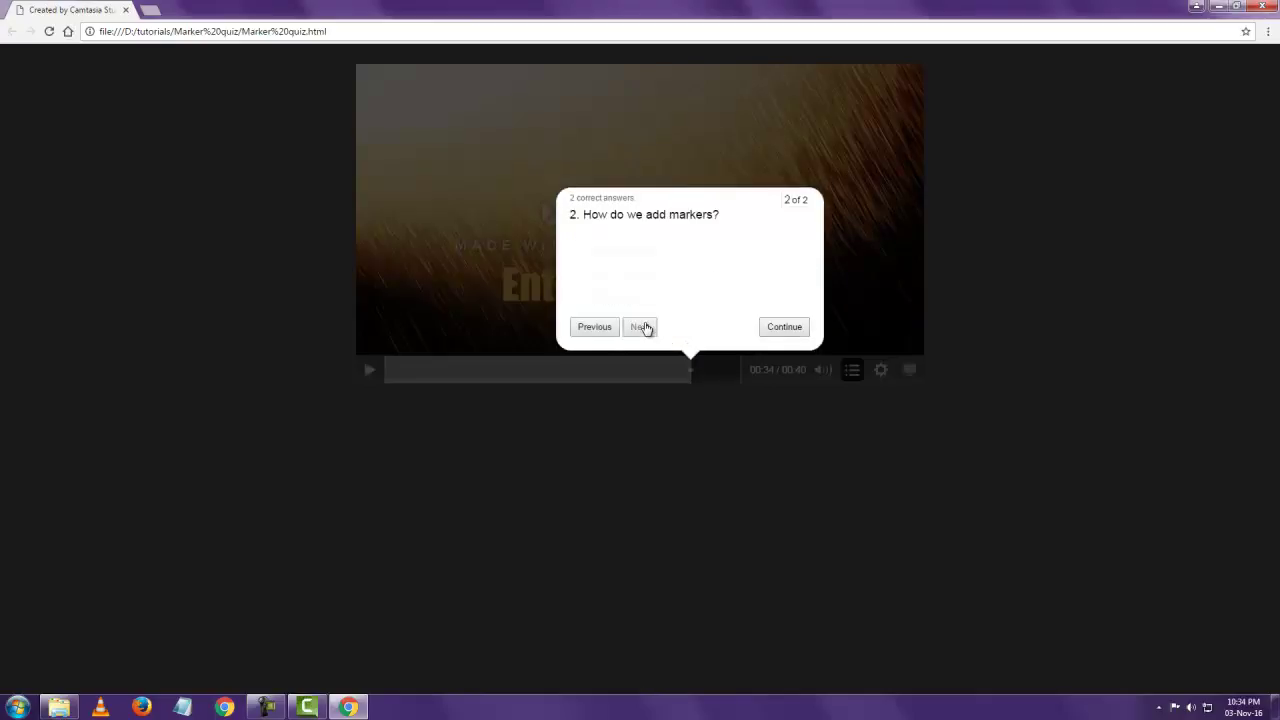
left_click(785, 328)
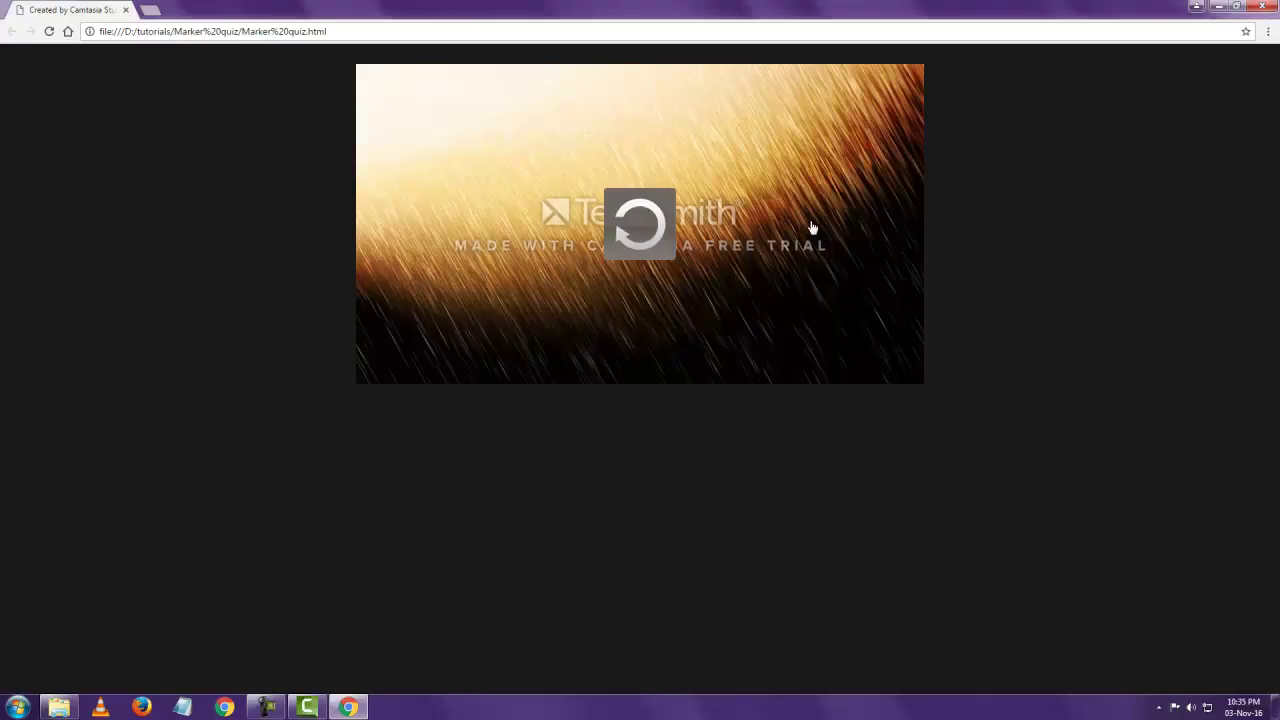
left_click(125, 9)
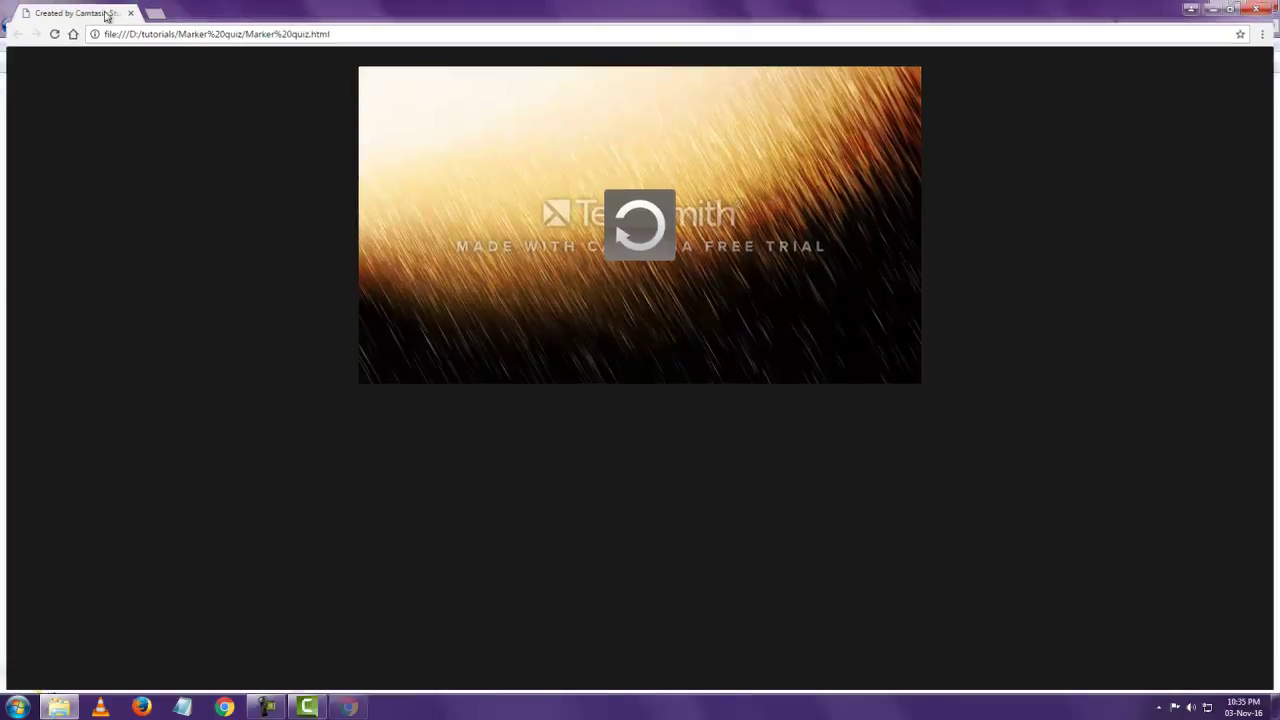
Play Marker quiz.mp4 in the media player, skip ahead to about 00:31, and close the player.
double_click(375, 145)
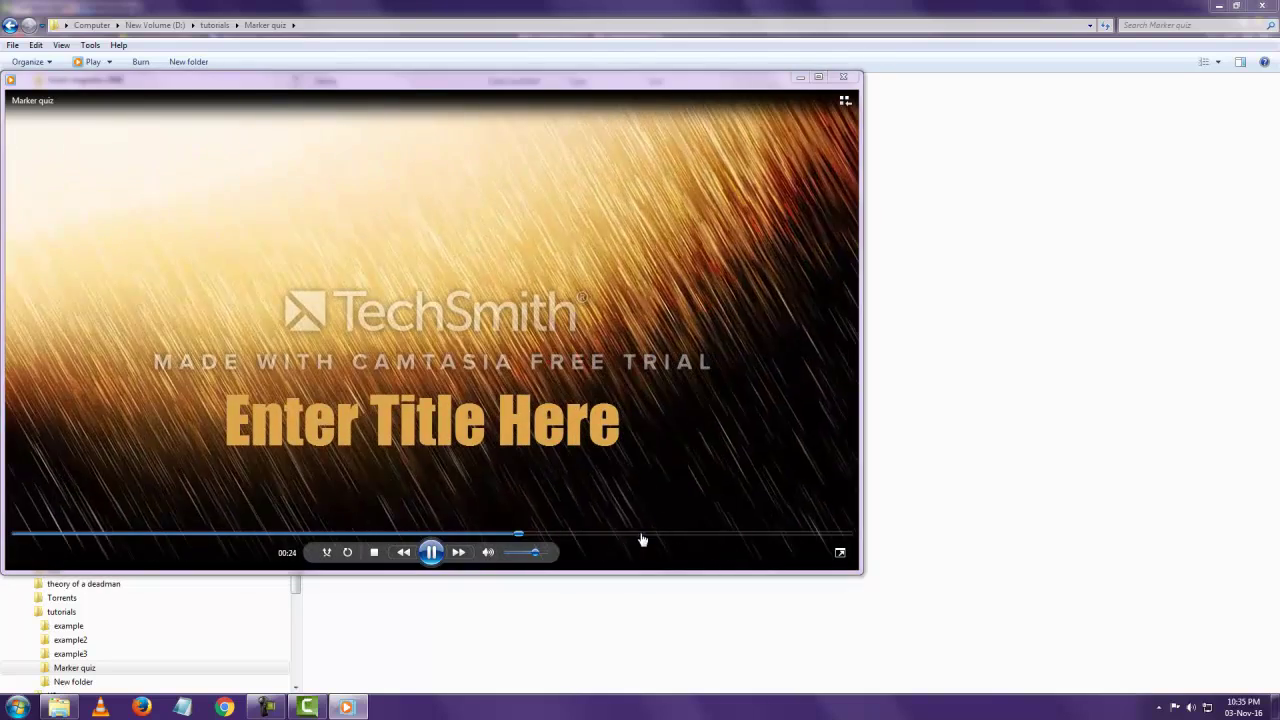
left_click(646, 534)
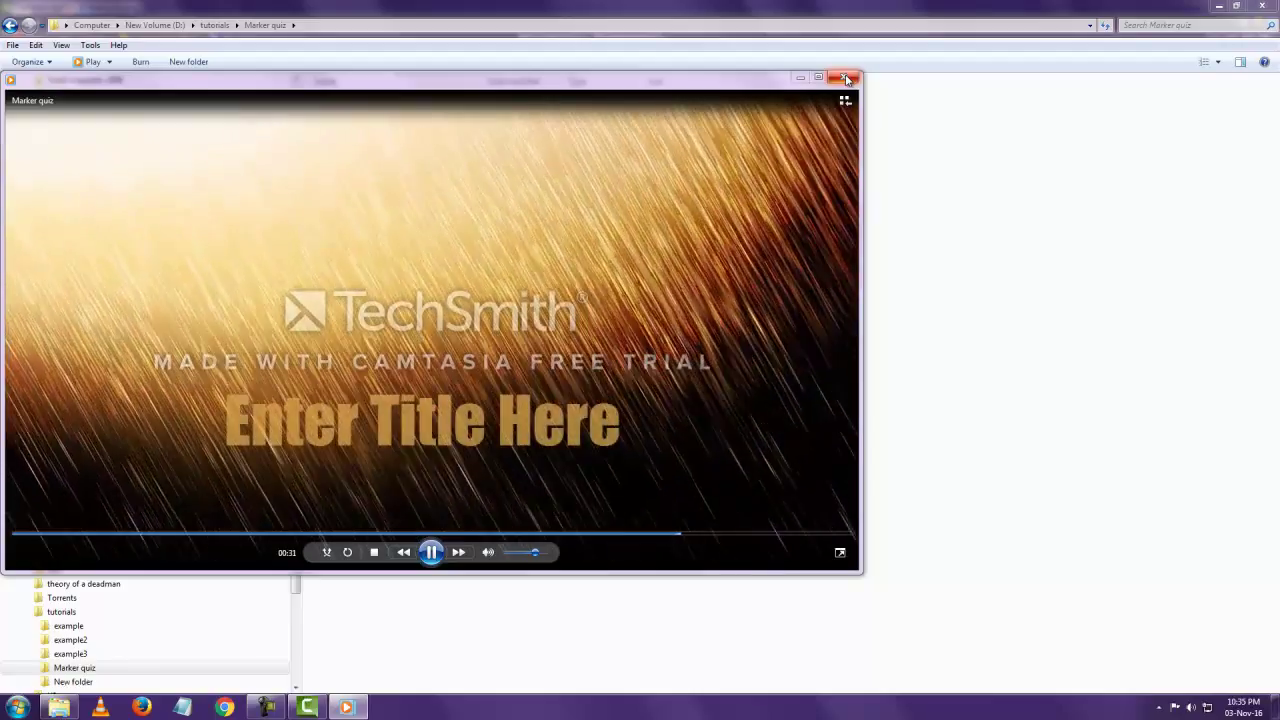
left_click(848, 77)
Close the folder window to return to Camtasia Studio, and show the Clip Bin with the playhead at 0:00:37;04.
left_click(1262, 6)
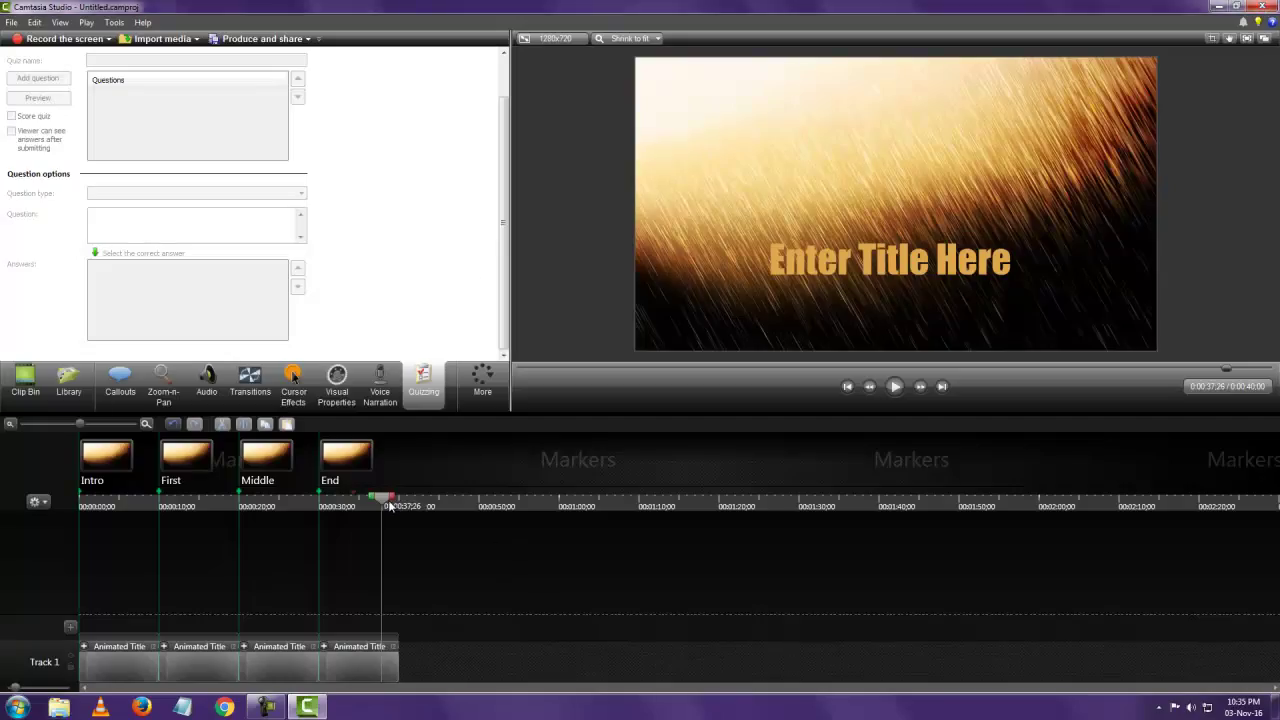
mouse_move(384, 503)
left_mouse_down()
mouse_move(354, 500)
mouse_move(377, 500)
left_mouse_up()
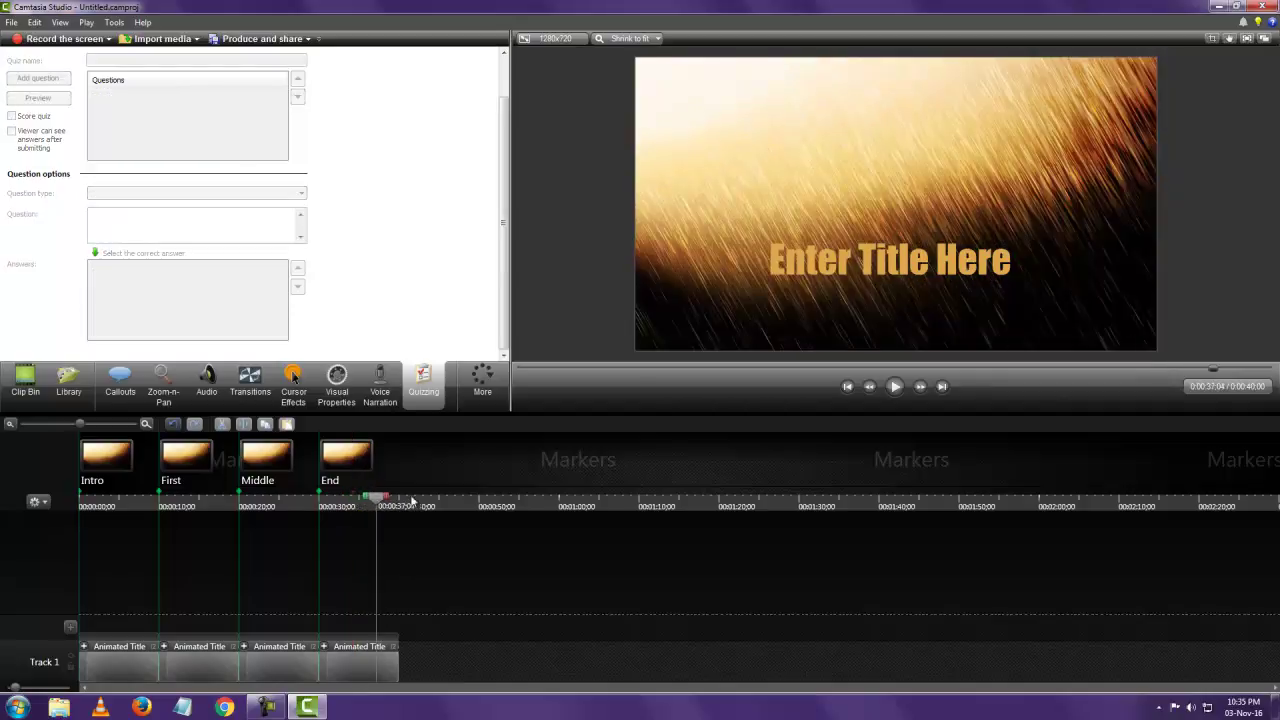
left_click(25, 380)
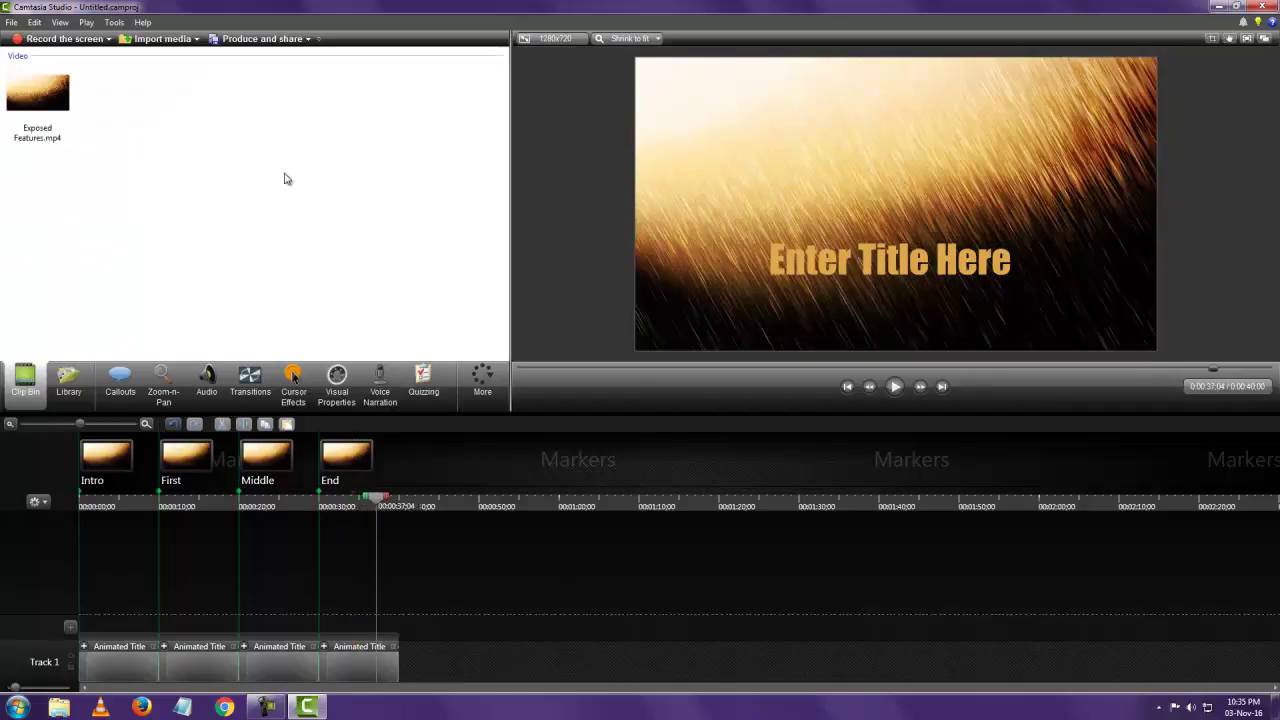